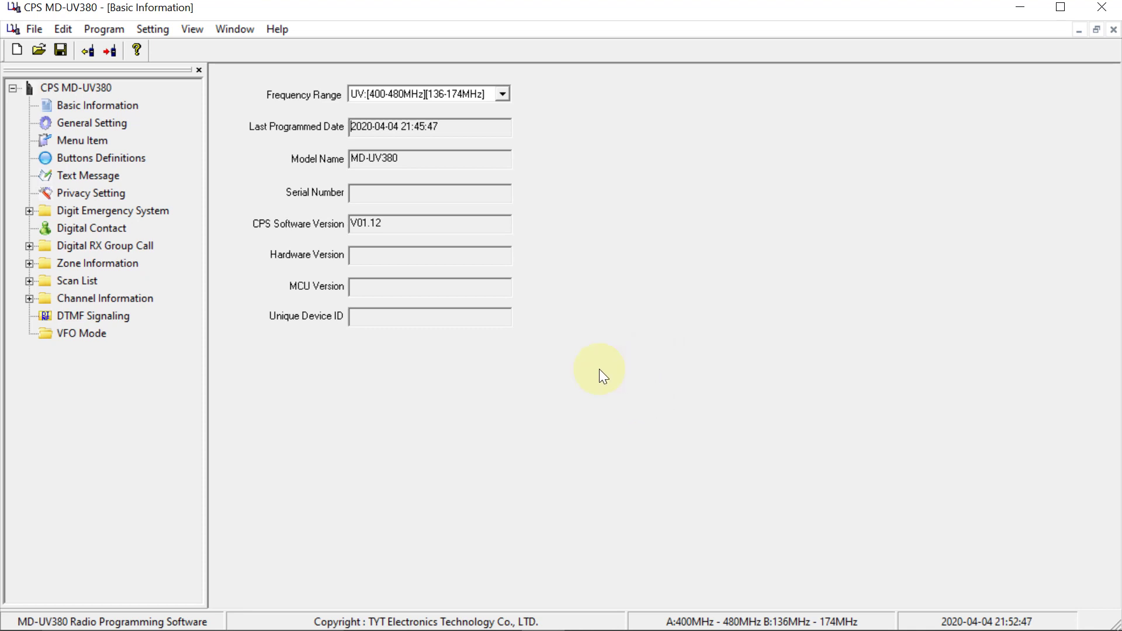
# In General Setting, replace the default Radio ID 1234 with the owner's registered DMR ID.
pyautogui.click(66, 122)
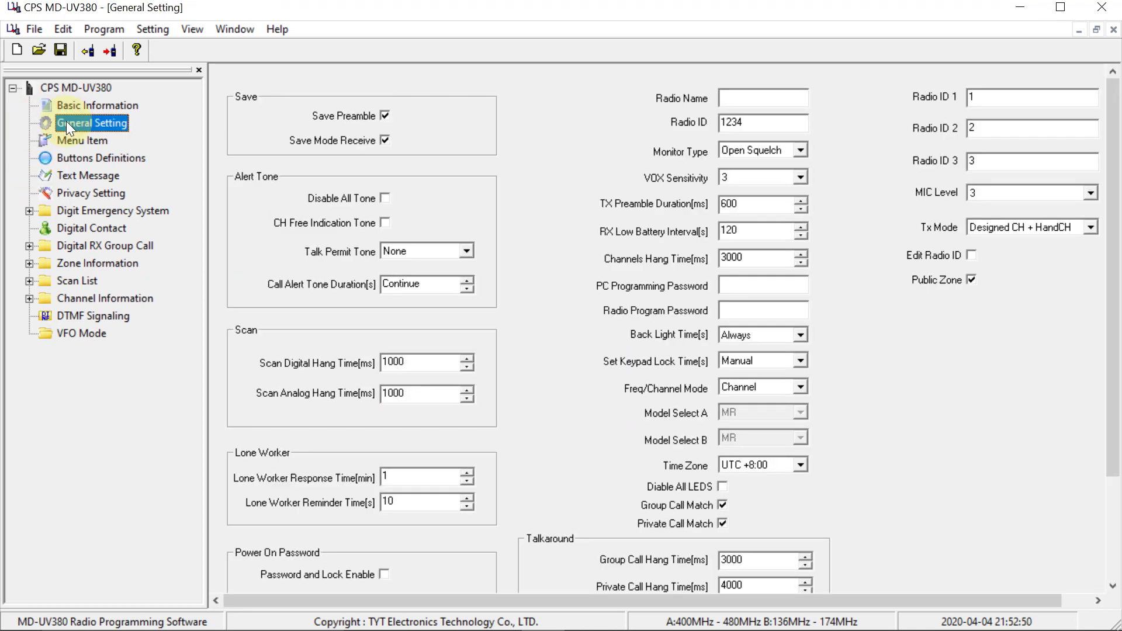
pyautogui.doubleClick(752, 122)
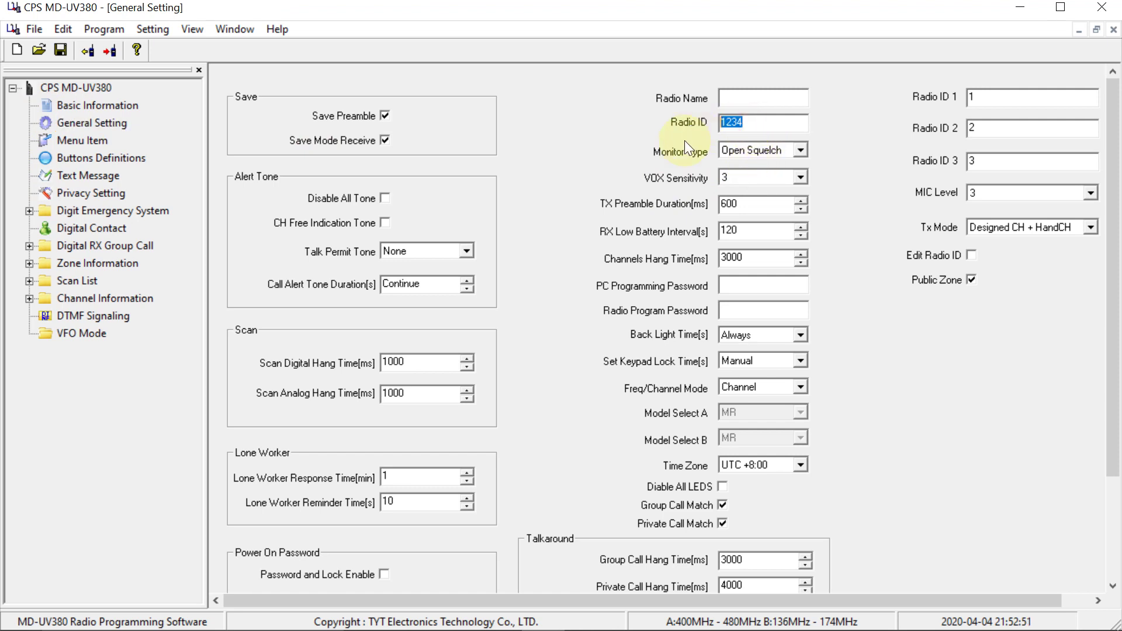
pyautogui.write('2346149')
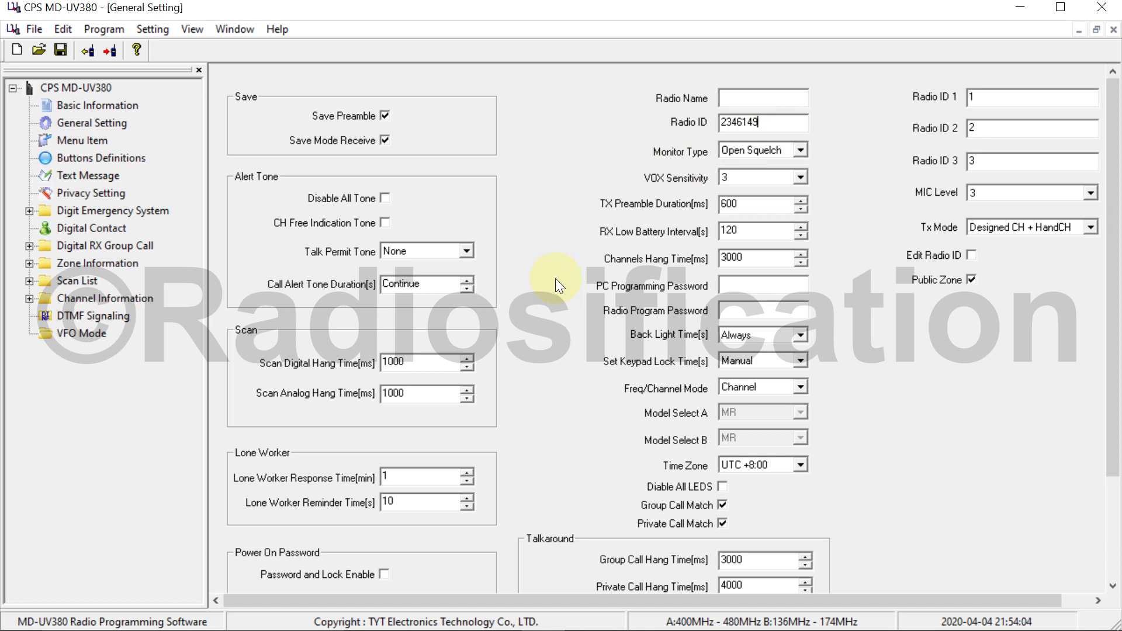
# Rename the first digital contact to Worldwide as a Group Call with Call ID 91.
pyautogui.click(89, 227)
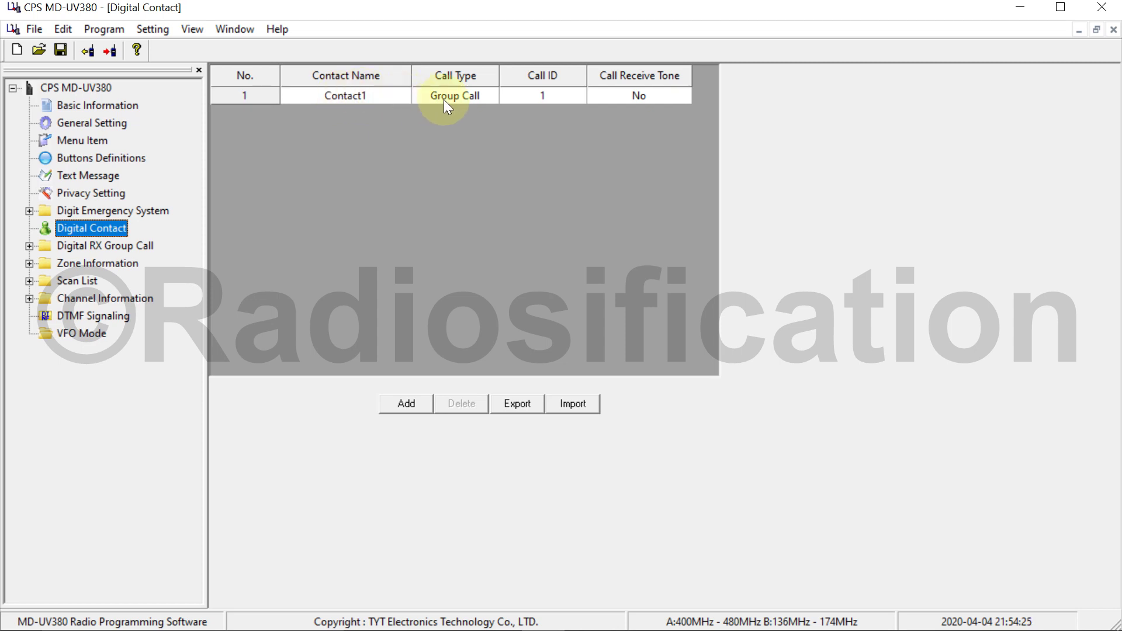
pyautogui.click(444, 99)
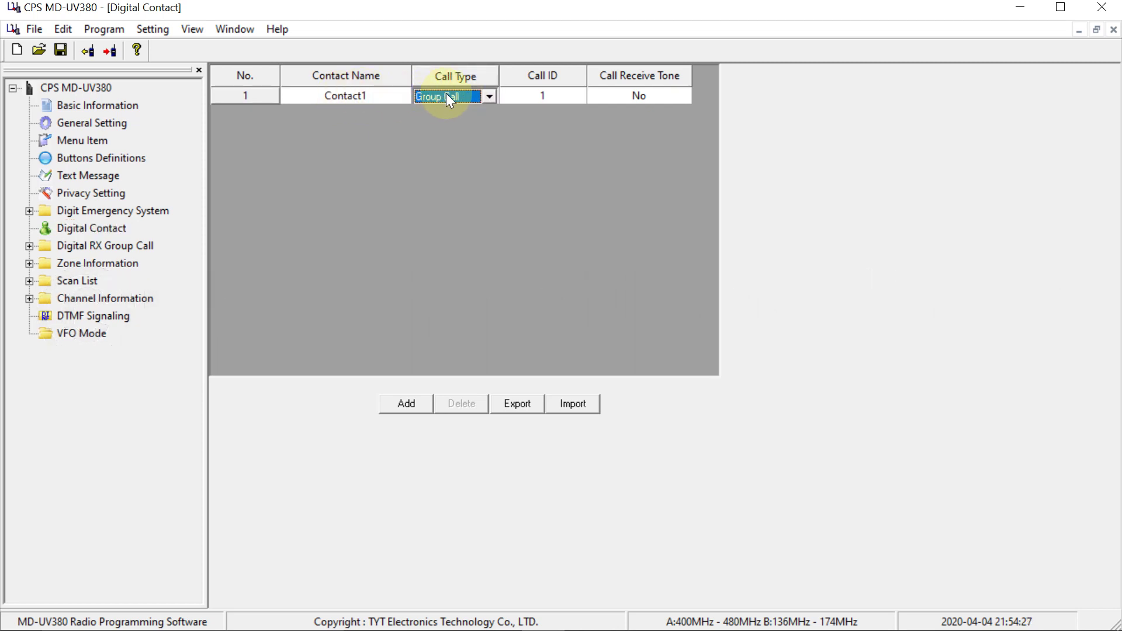
pyautogui.click(446, 95)
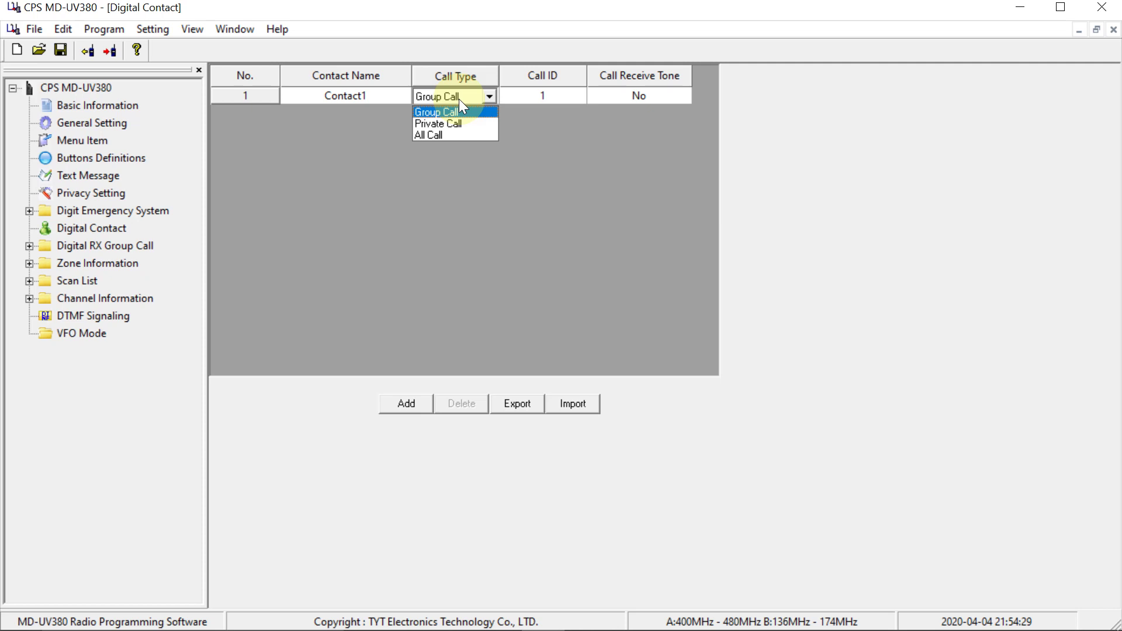
pyautogui.click(458, 100)
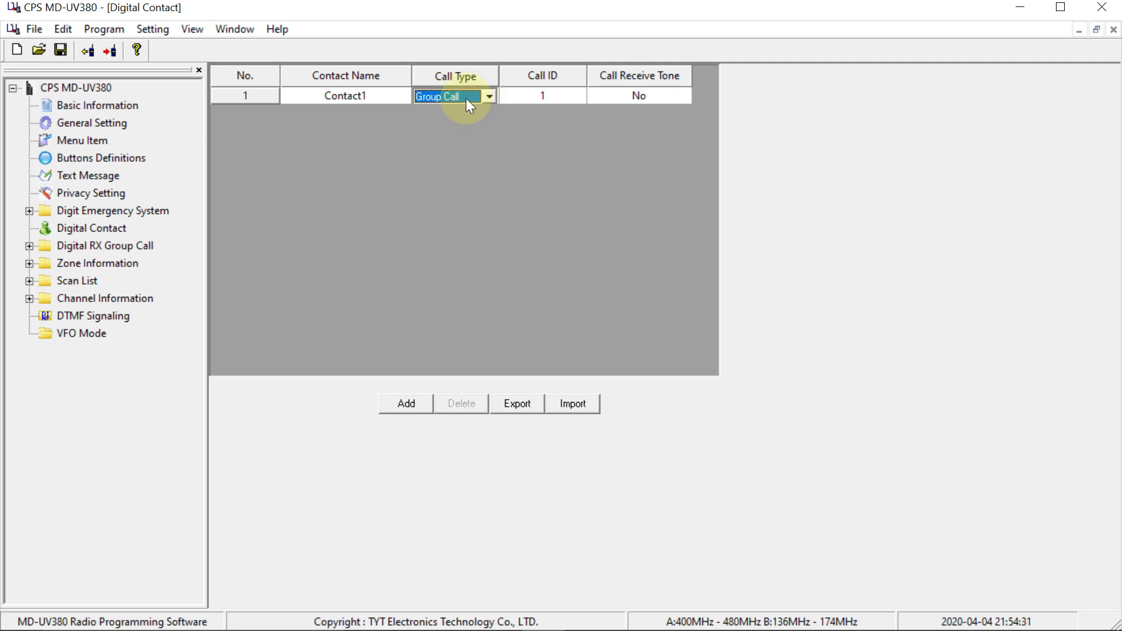
pyautogui.click(367, 95)
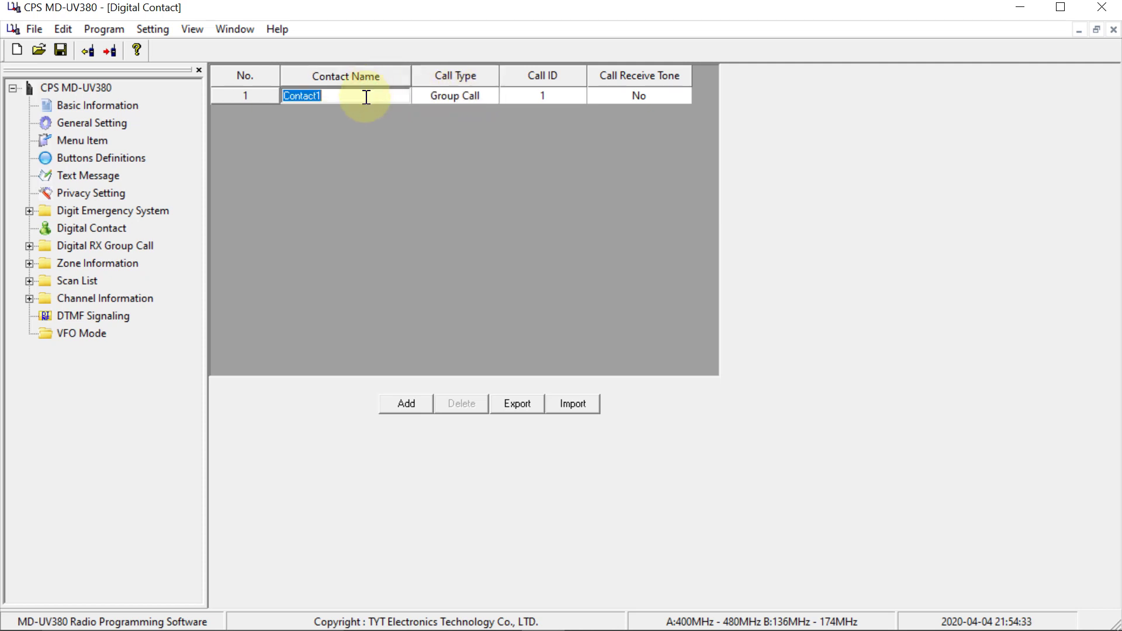
pyautogui.write('Worldwide')
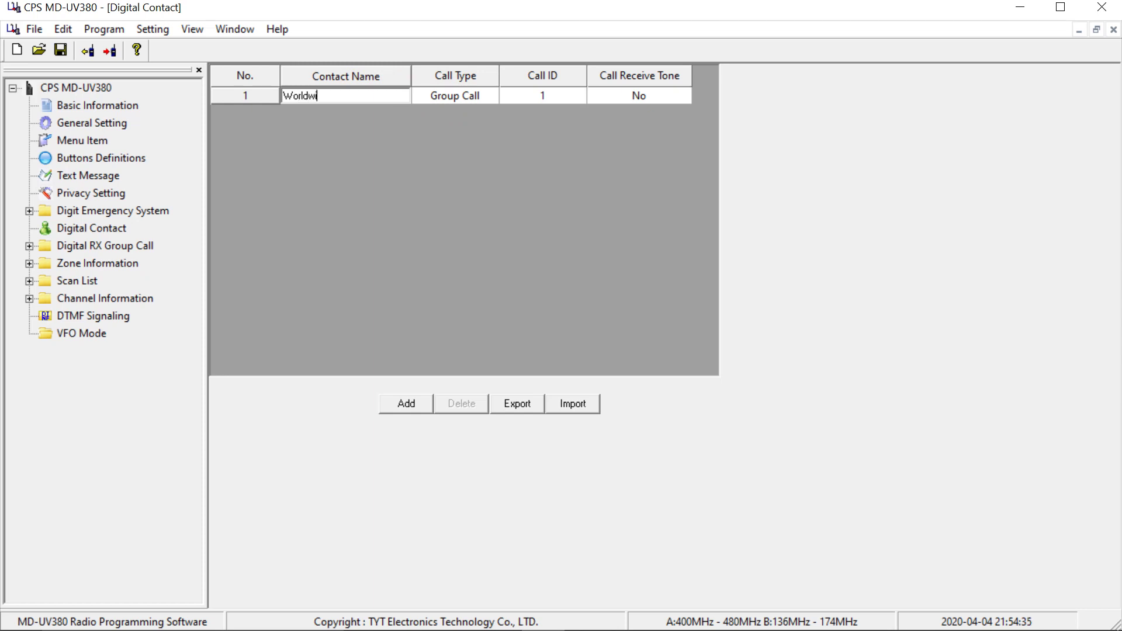
pyautogui.click(496, 163)
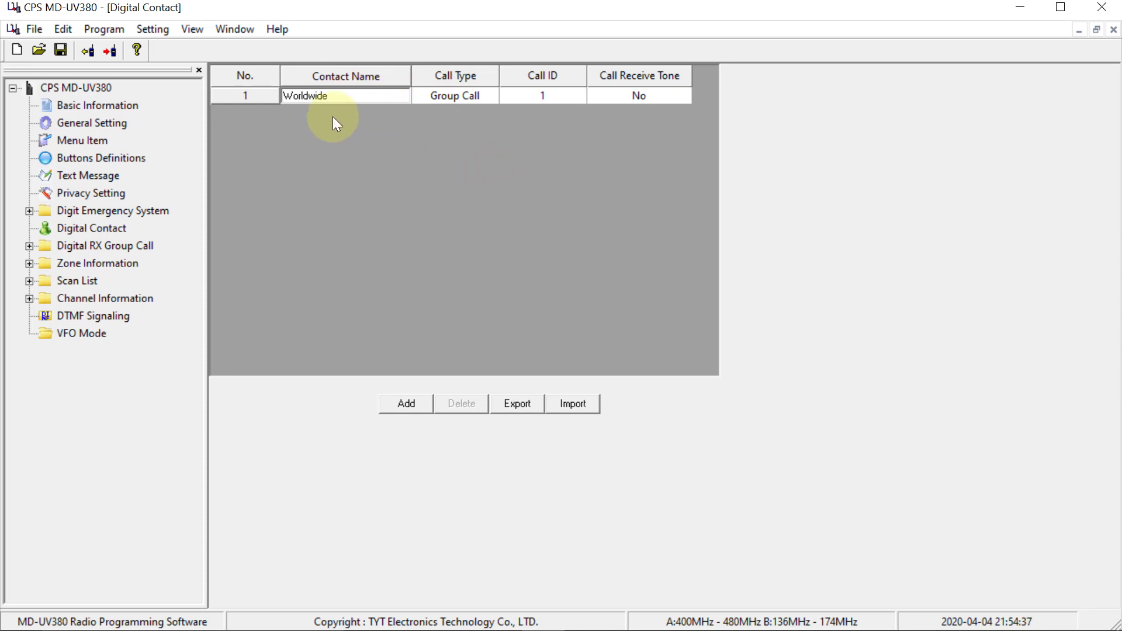
pyautogui.click(554, 97)
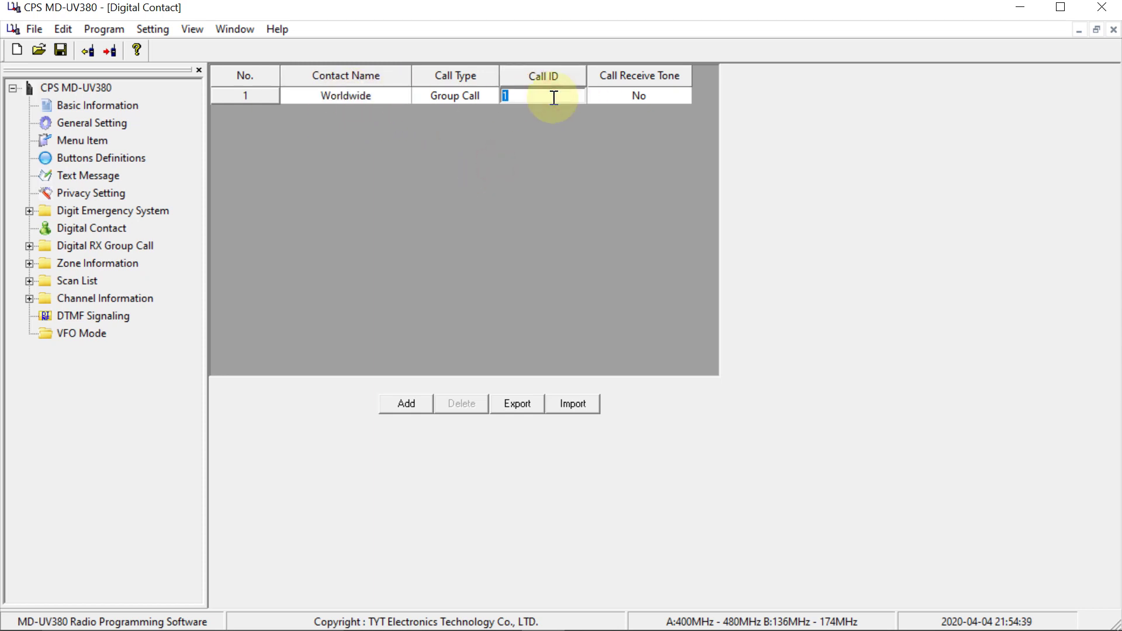
pyautogui.write('91')
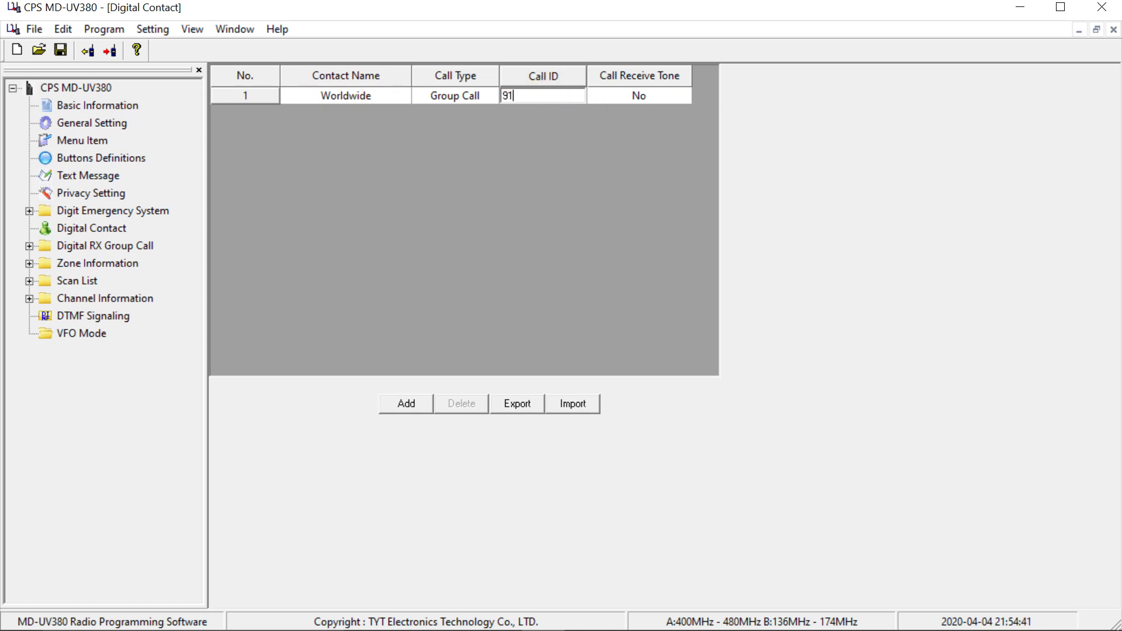
pyautogui.click(552, 97)
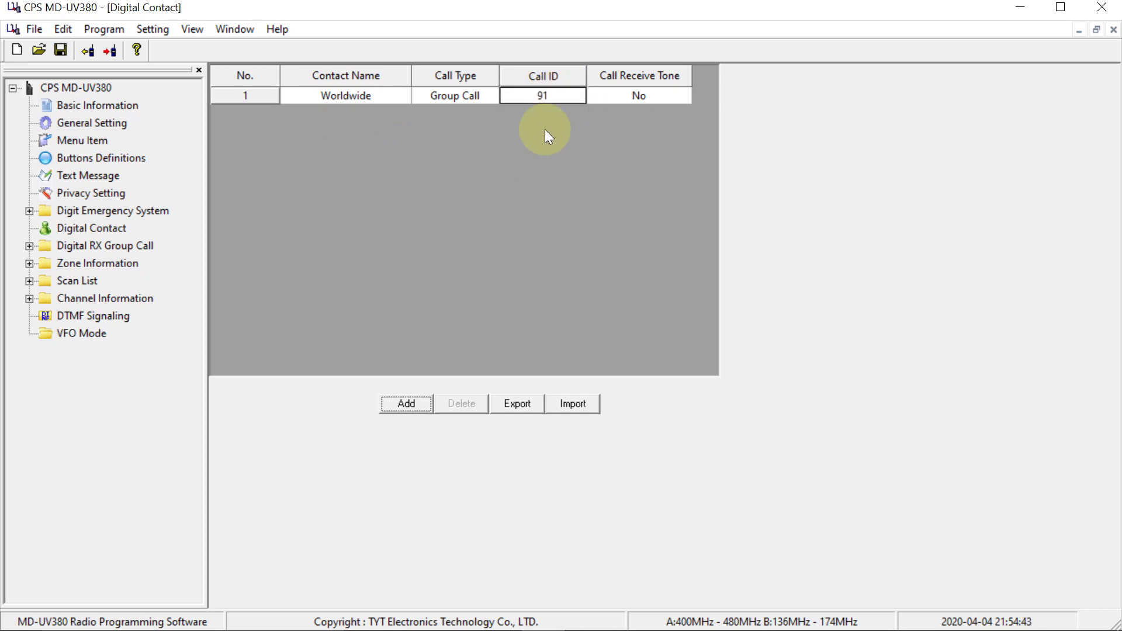
# Add a second group contact named UK with Call ID 235.
pyautogui.click(419, 402)
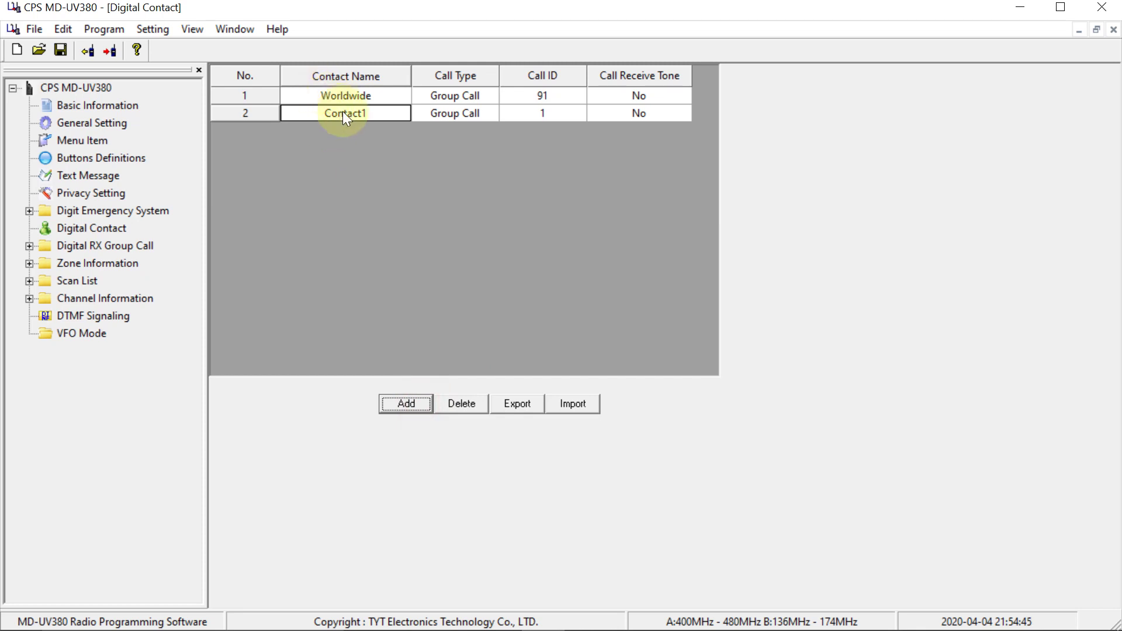
pyautogui.click(346, 113)
pyautogui.write('UK')
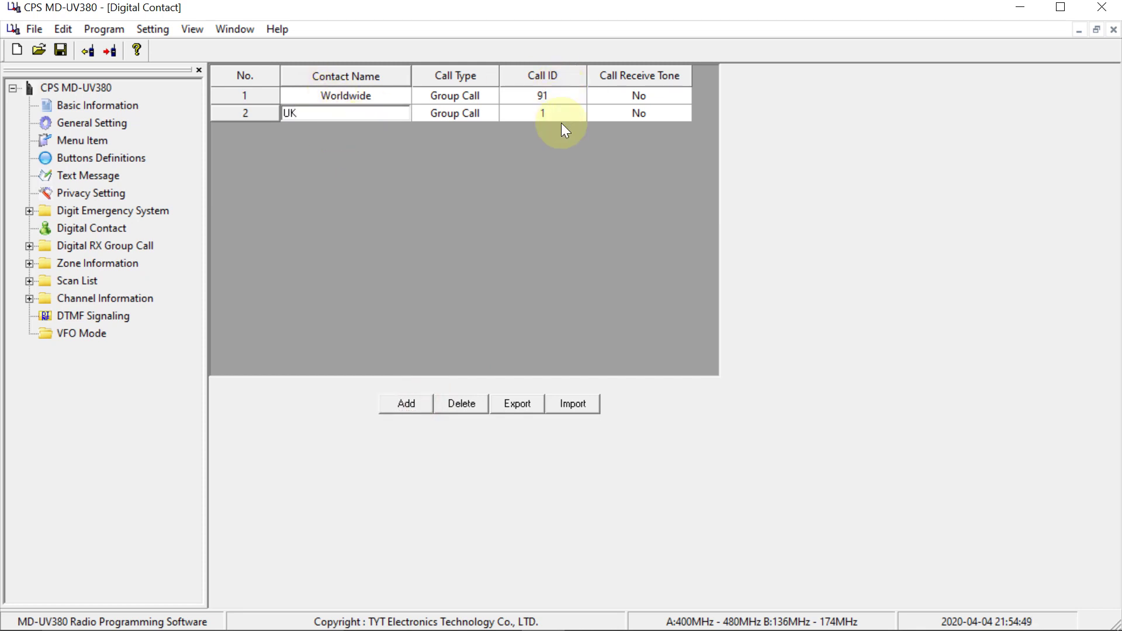
pyautogui.click(550, 114)
pyautogui.write('235')
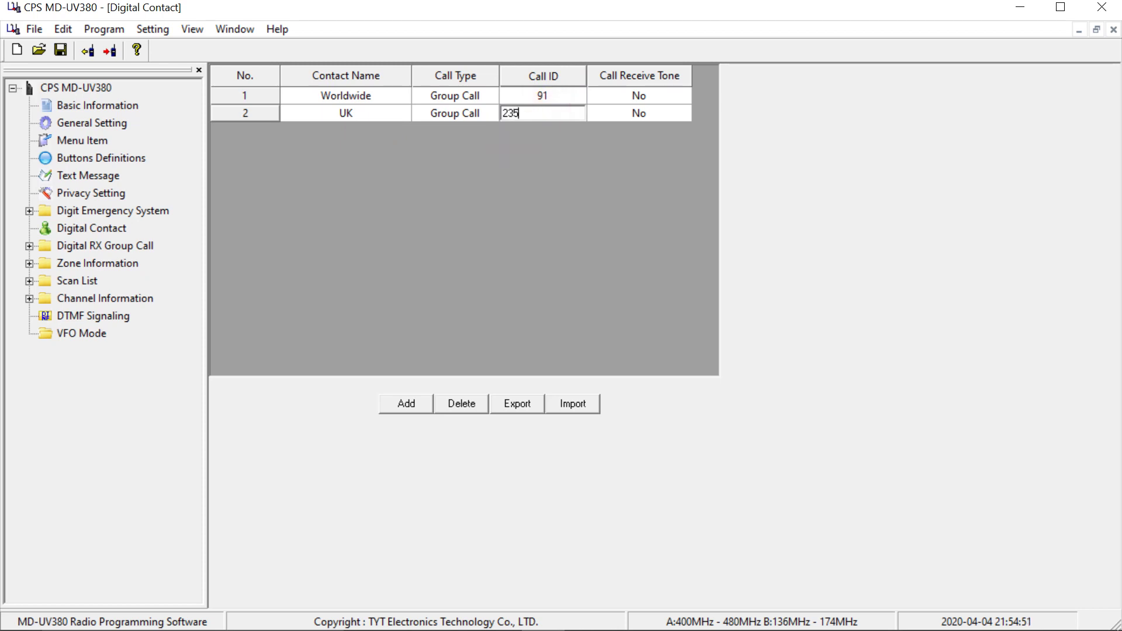
pyautogui.press('Tab')
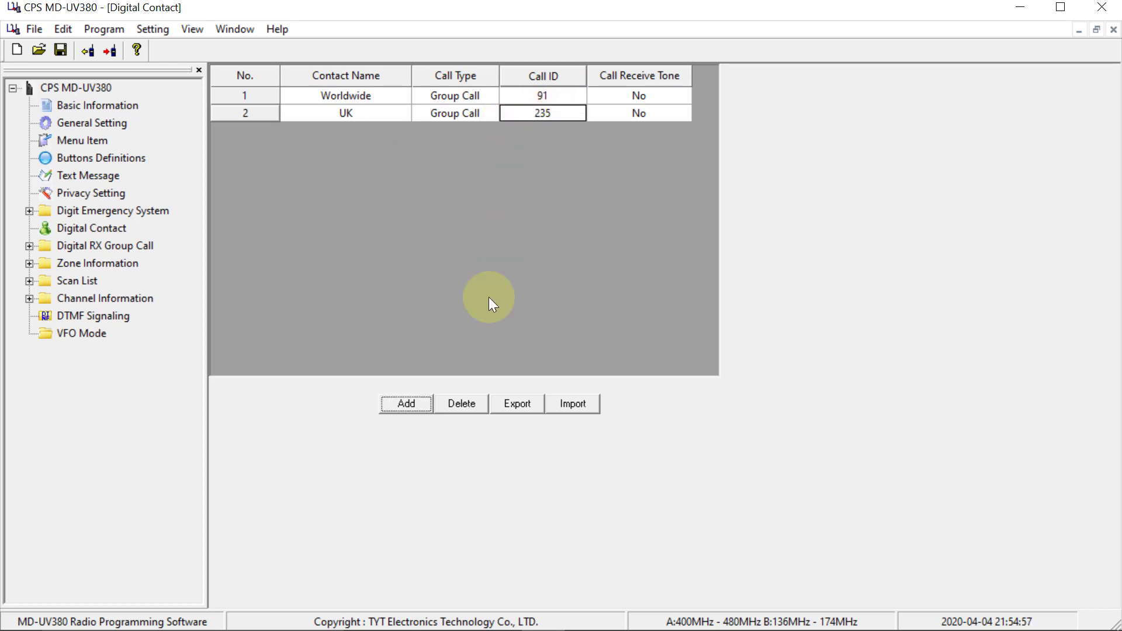
# Add a third group contact named TAC310 with Call ID 310.
pyautogui.click(414, 405)
pyautogui.click(351, 132)
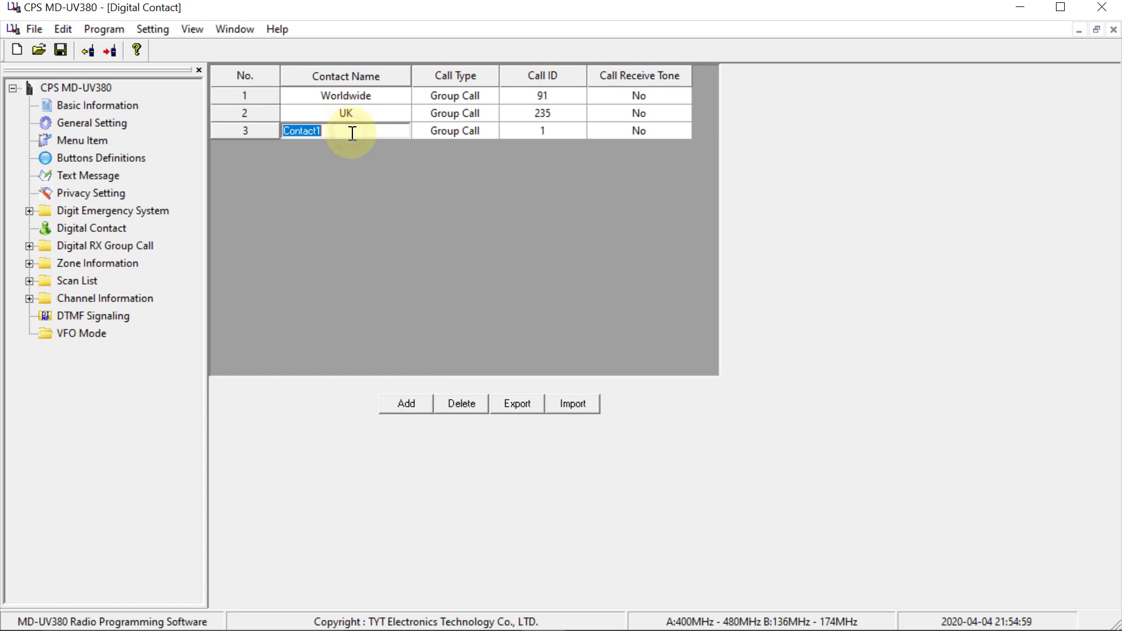
pyautogui.write('TAC')
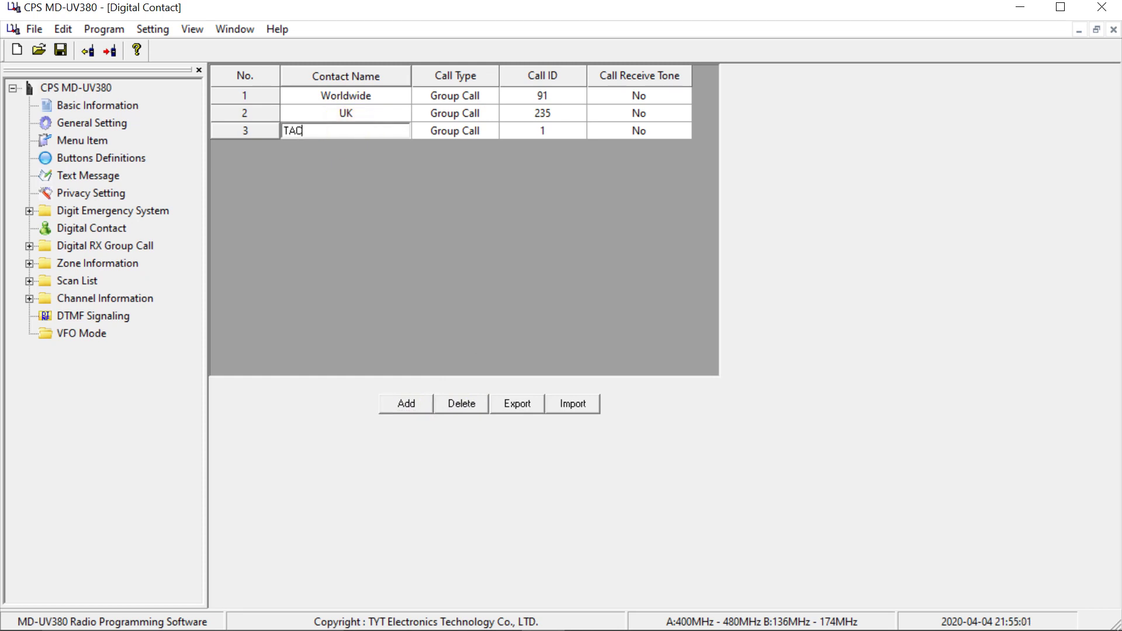
pyautogui.write('310')
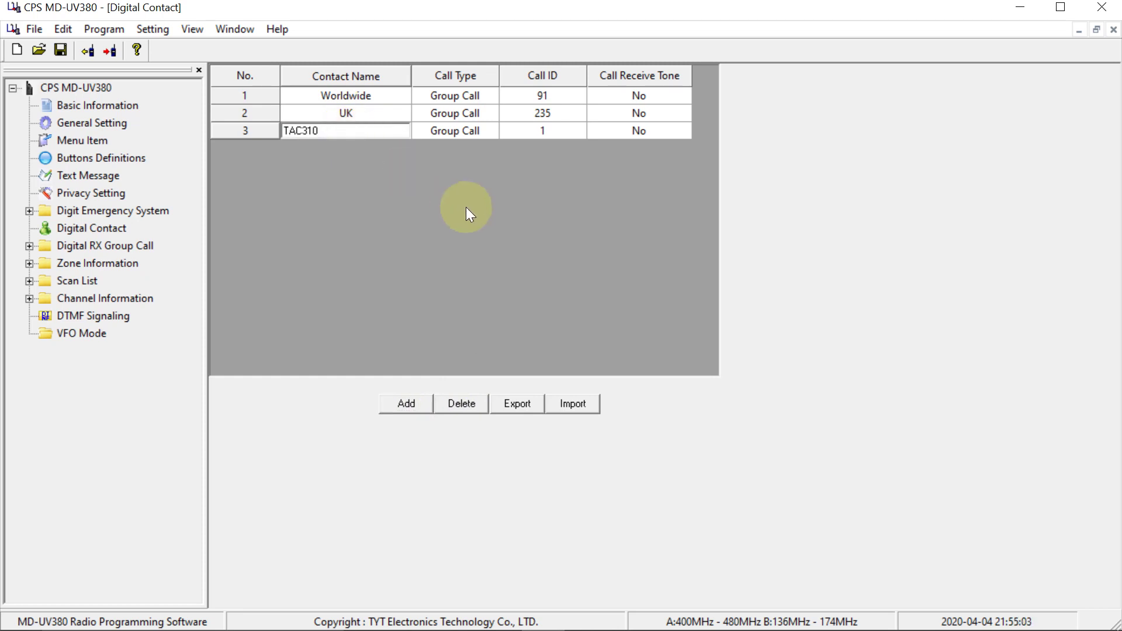
pyautogui.click(465, 207)
pyautogui.click(558, 131)
pyautogui.press('BackSpace')
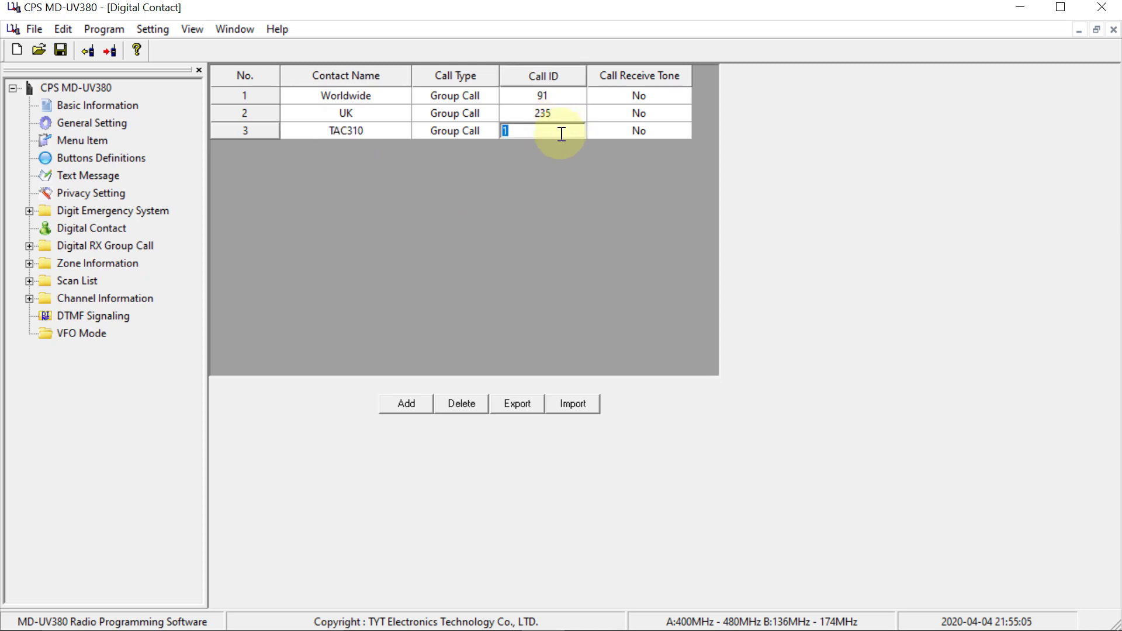
pyautogui.write('310')
pyautogui.press('Return')
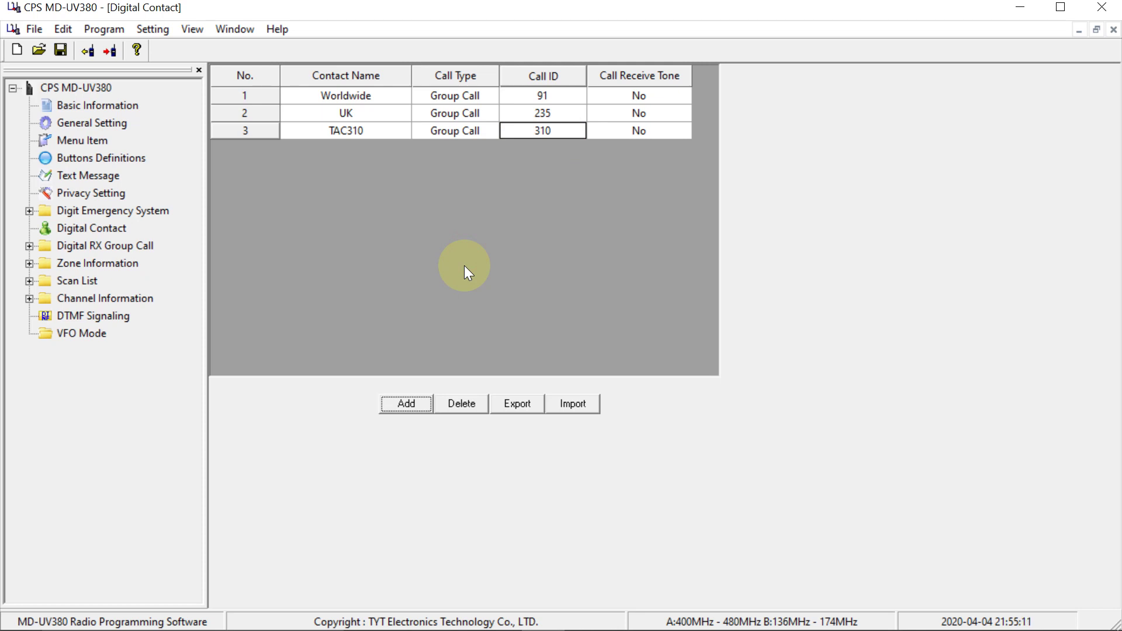
# Add a fourth digital contact and make its call type Private Call.
pyautogui.click(390, 404)
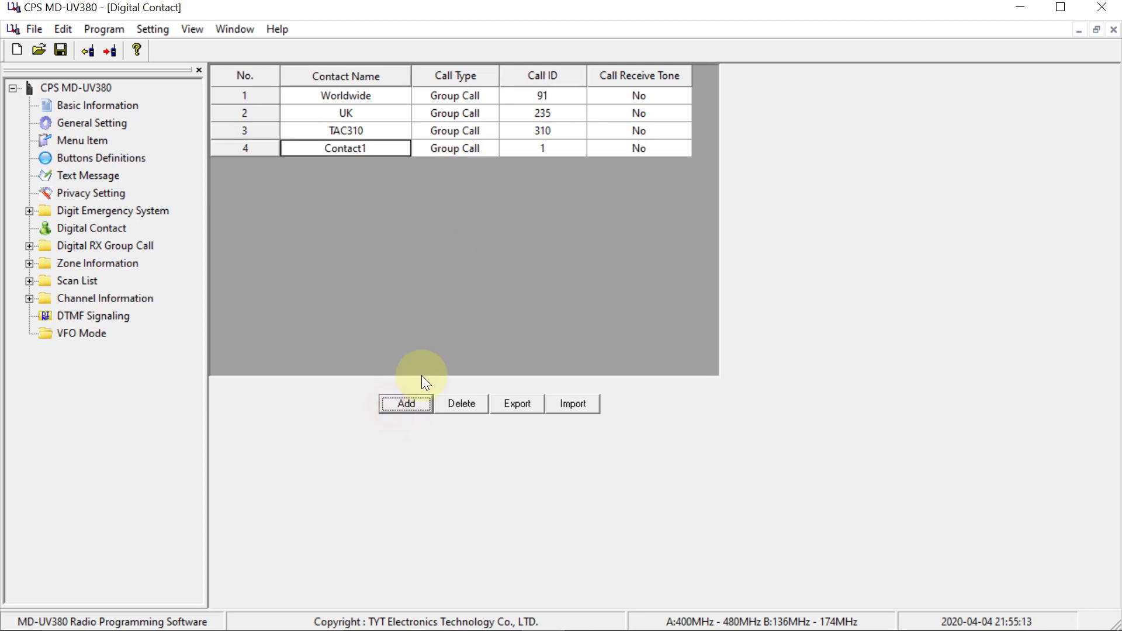
pyautogui.click(438, 149)
pyautogui.click(440, 150)
pyautogui.click(433, 149)
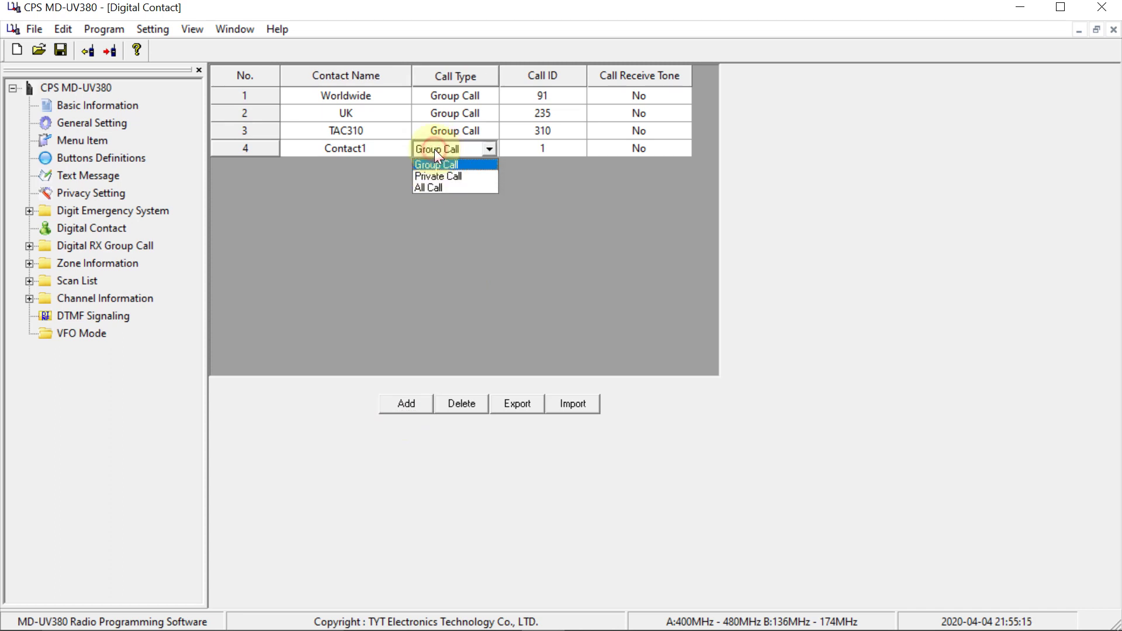
pyautogui.click(442, 176)
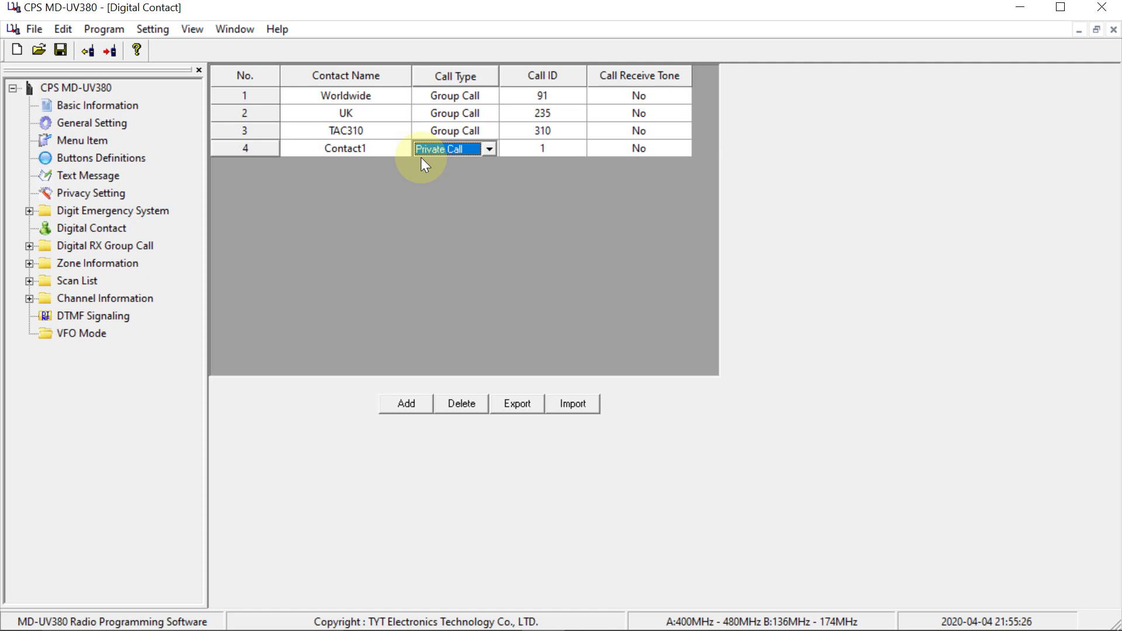
# Name the fourth contact Echo and give it Call ID 9990.
pyautogui.click(381, 147)
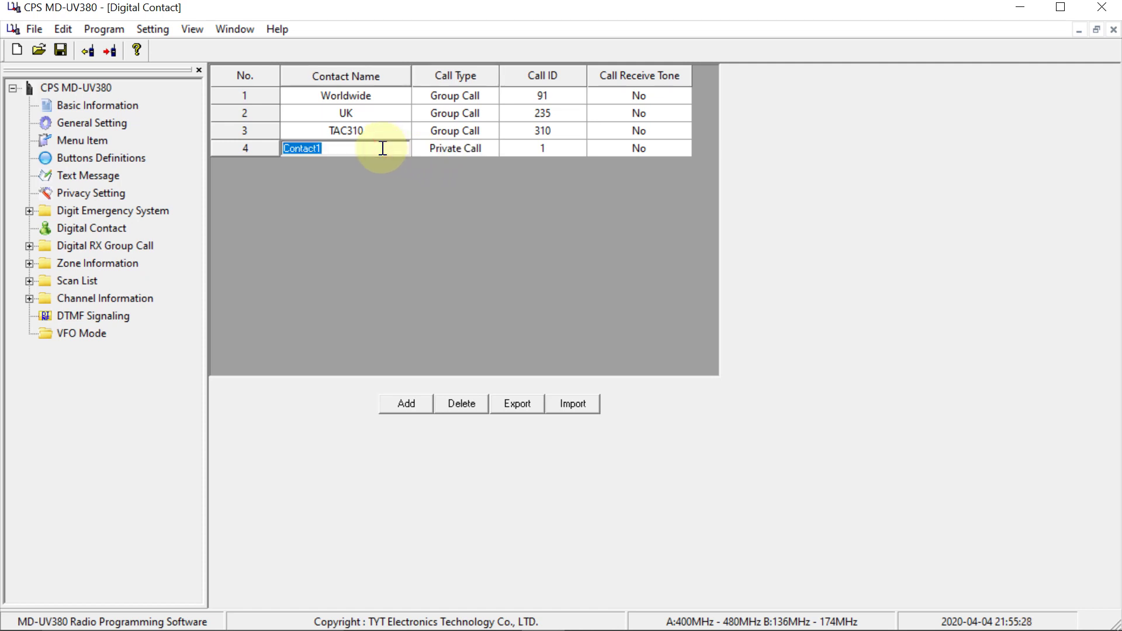
pyautogui.write('Echo')
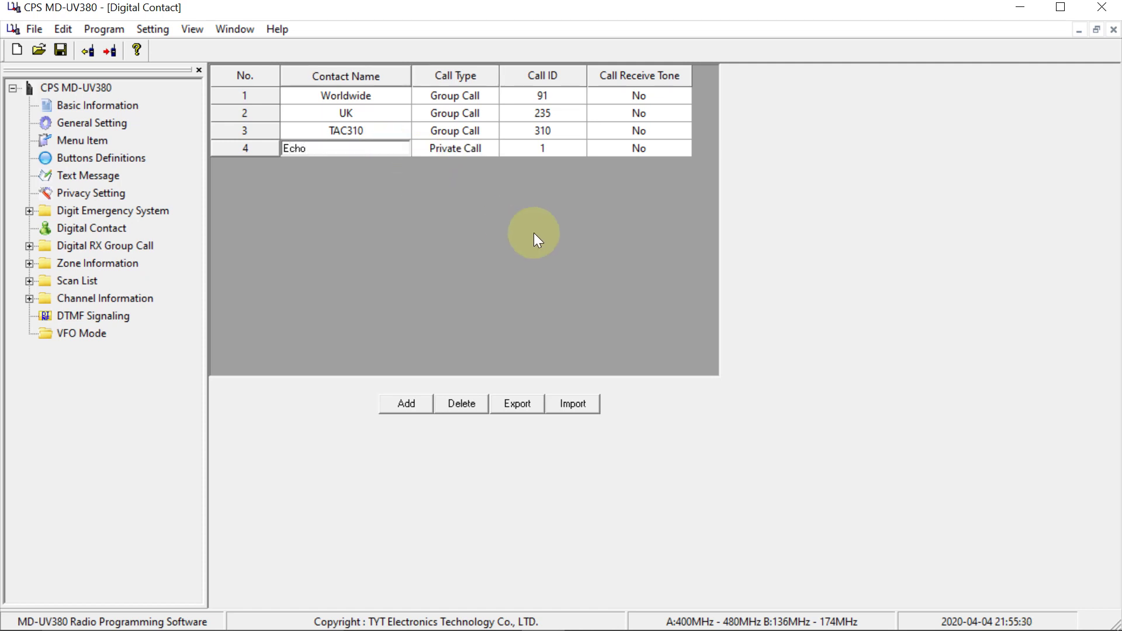
pyautogui.click(534, 232)
pyautogui.click(533, 147)
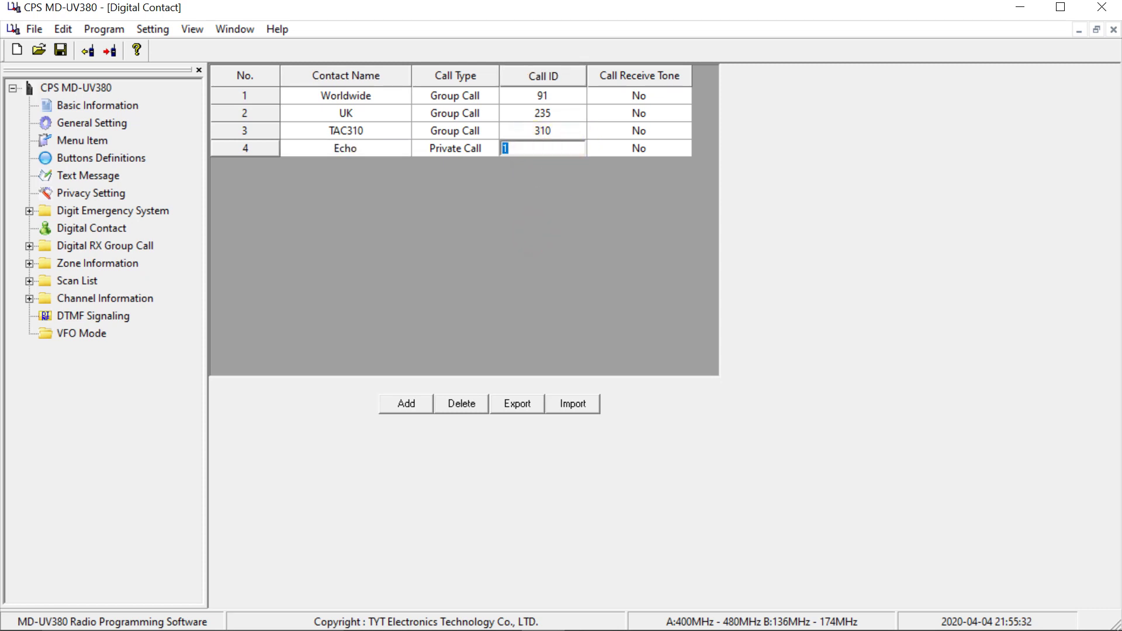
pyautogui.write('9990')
pyautogui.click(560, 150)
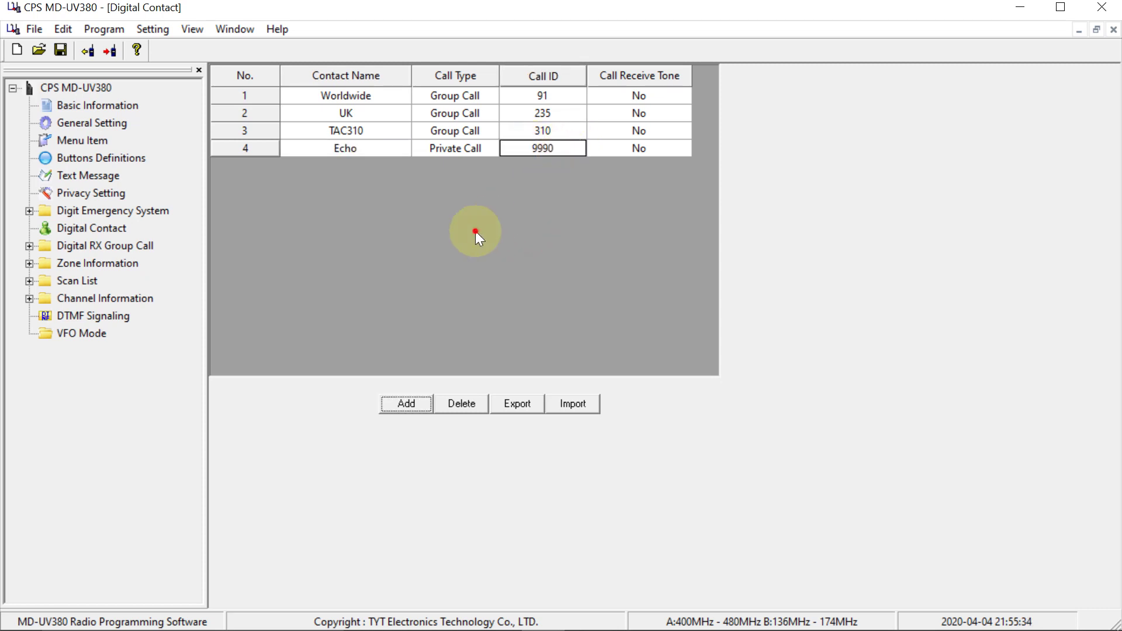
pyautogui.click(381, 302)
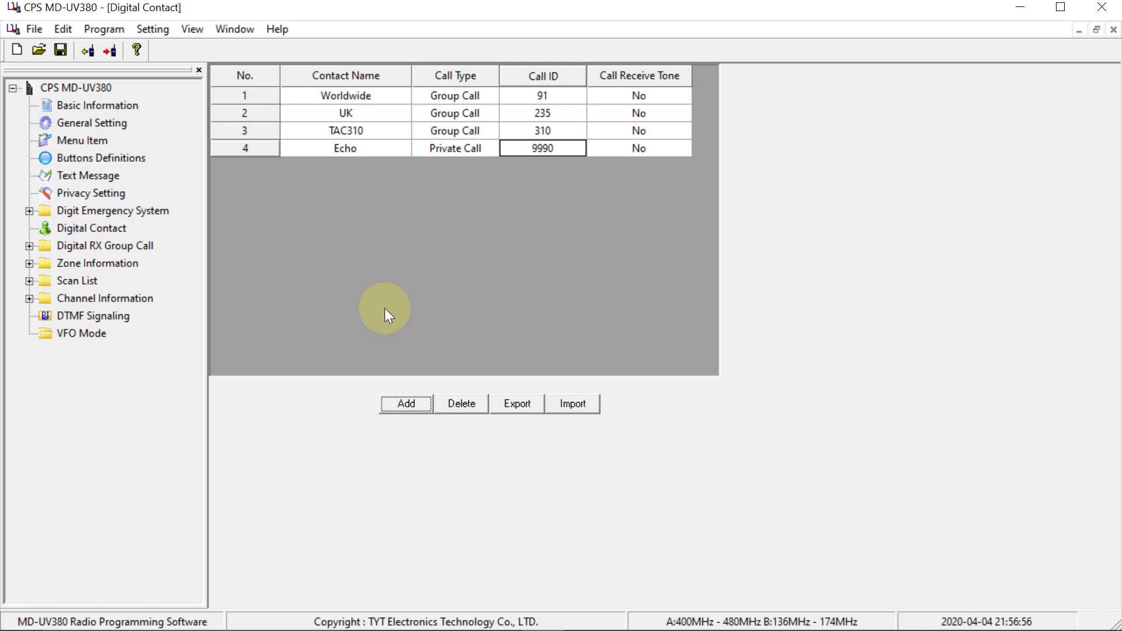
# Switch Channel1's Channel Mode to Digital.
pyautogui.click(131, 300)
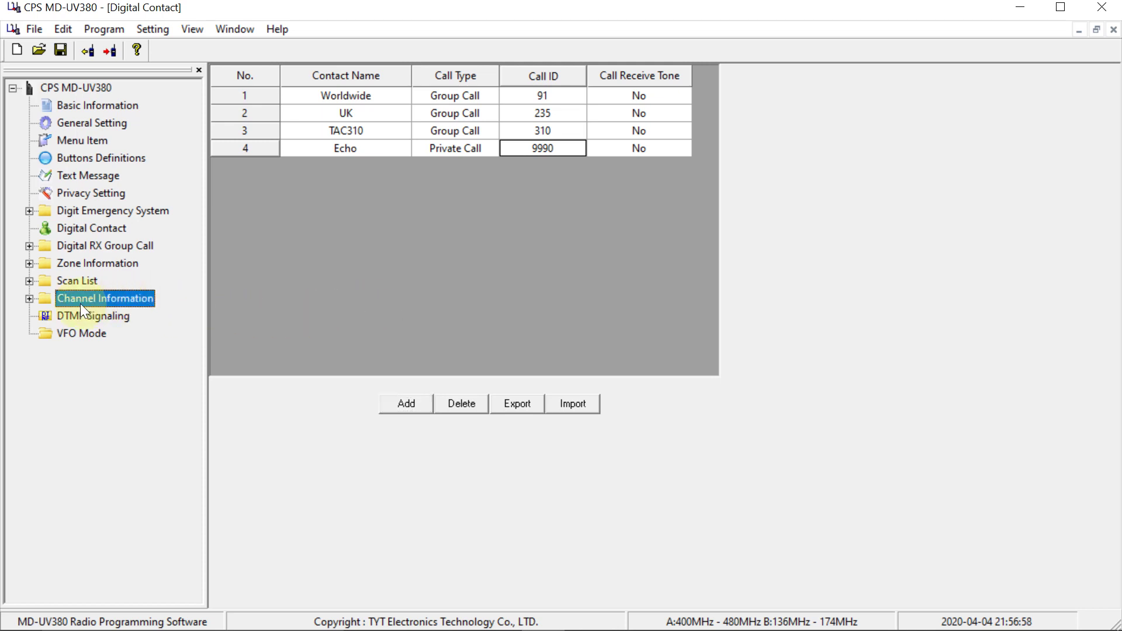
pyautogui.click(28, 299)
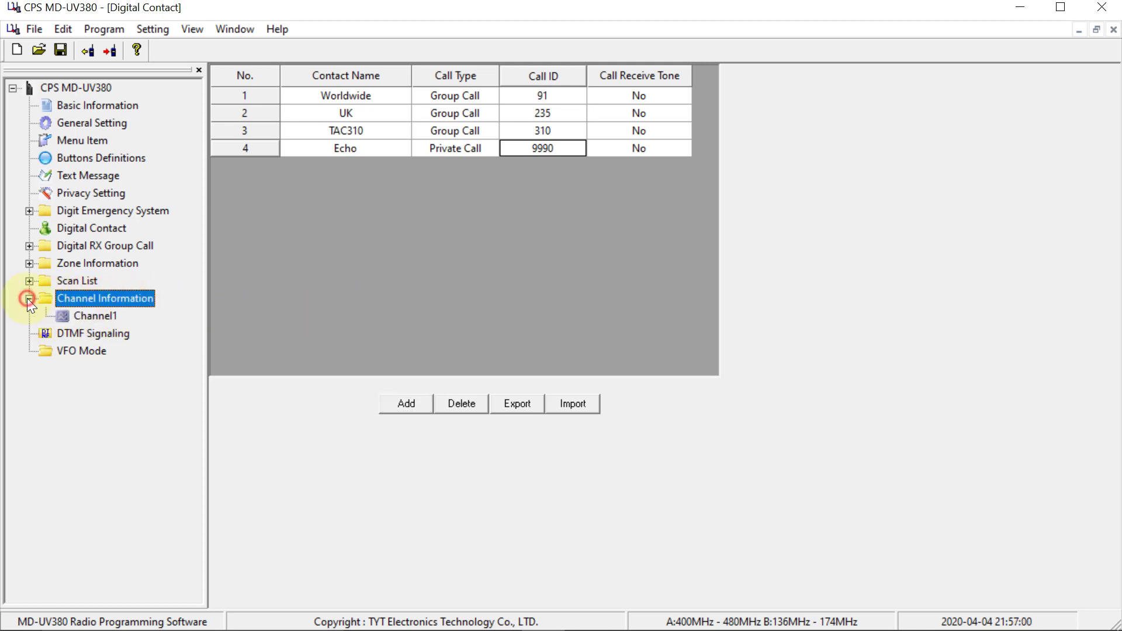
pyautogui.click(88, 317)
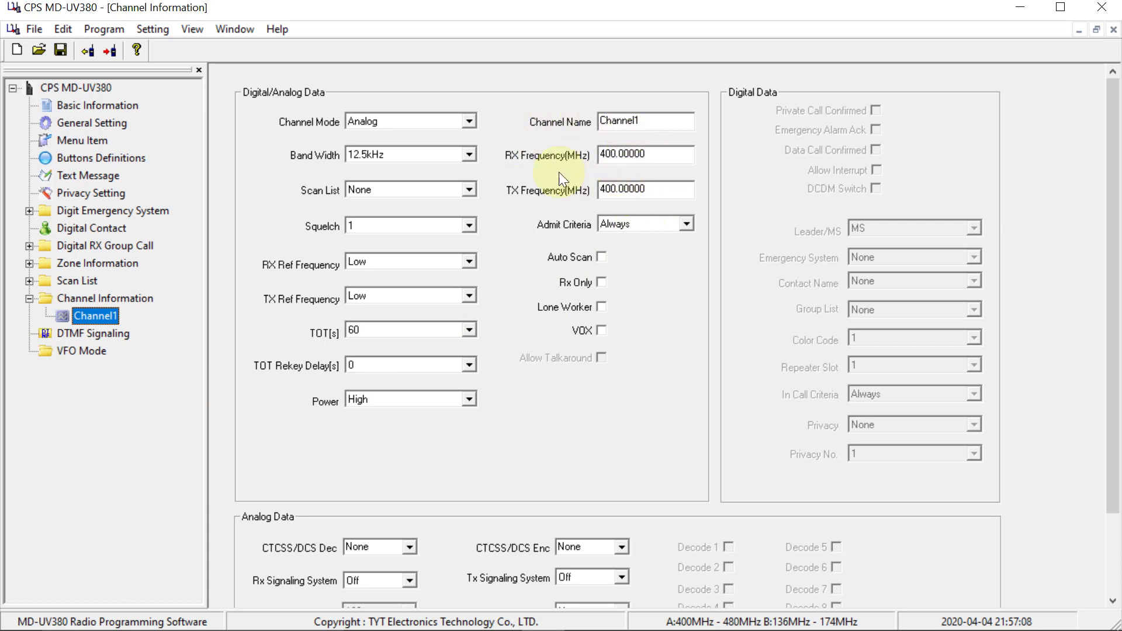
pyautogui.click(395, 120)
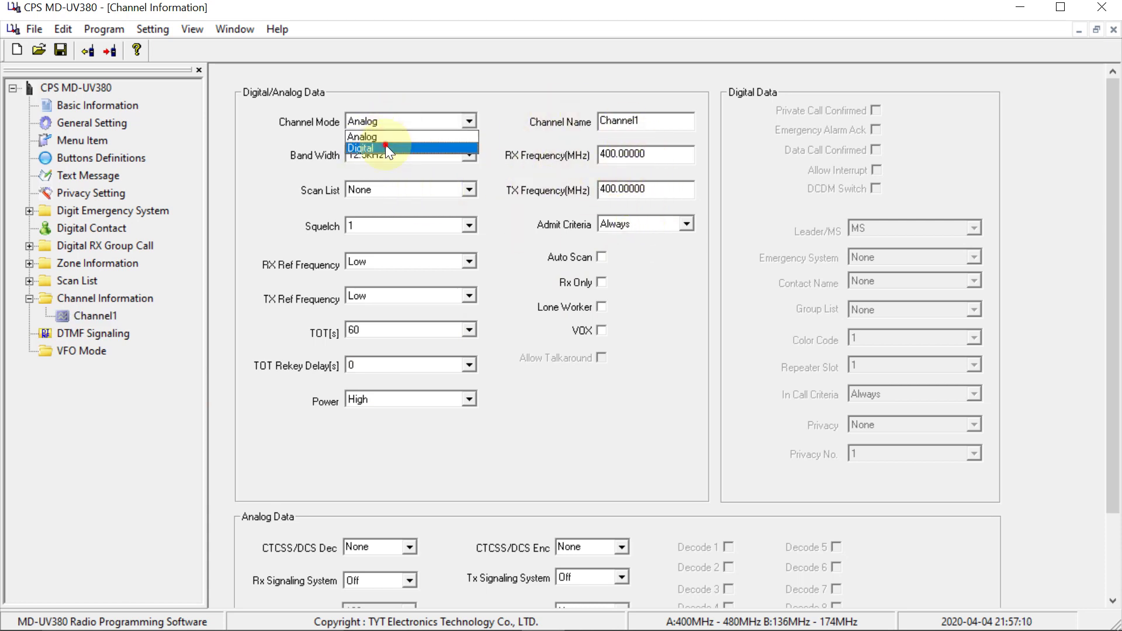
pyautogui.click(384, 144)
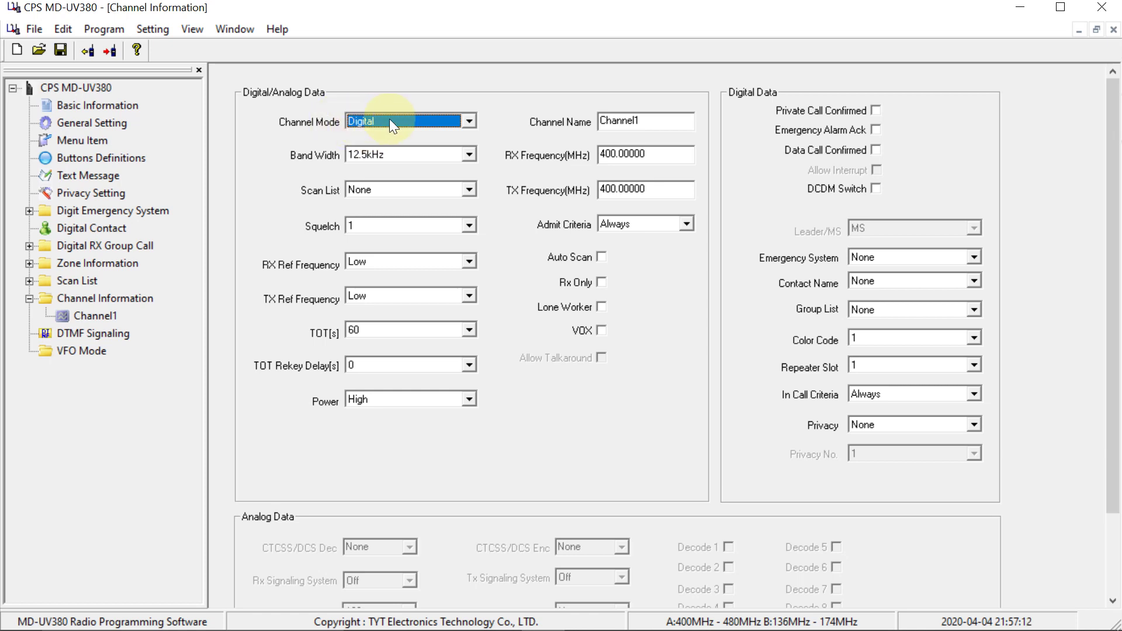
# Set Channel1's RX and TX frequencies both to 433.57500 MHz.
pyautogui.doubleClick(649, 155)
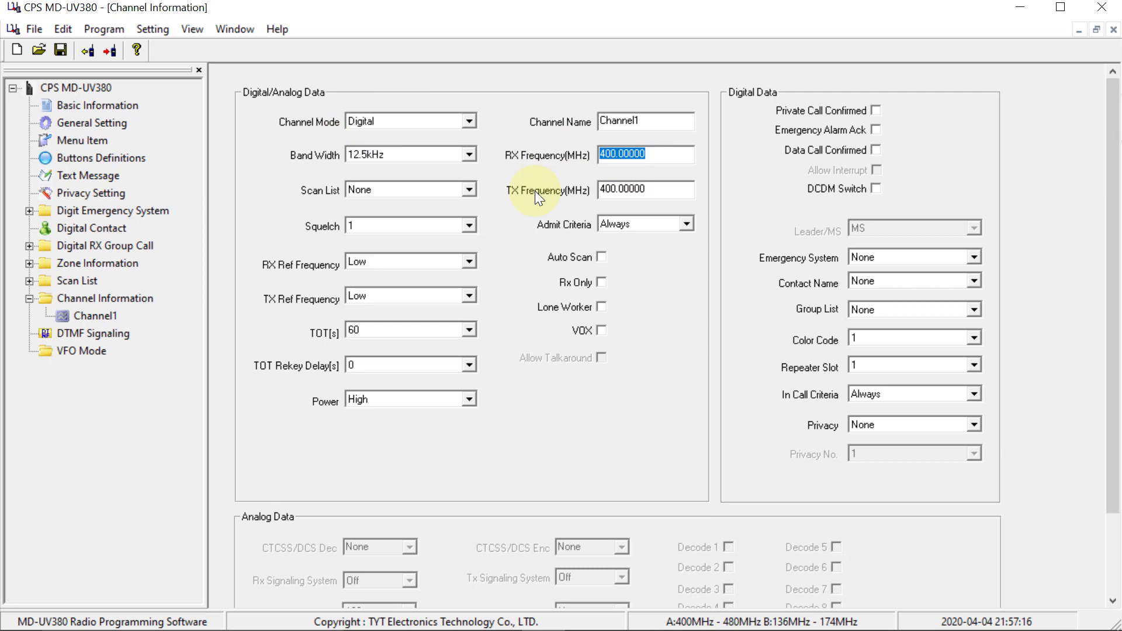
pyautogui.write('433.57500')
pyautogui.press('Tab')
pyautogui.moveTo(654, 190); pyautogui.dragTo(575, 197)
pyautogui.write('433.57500')
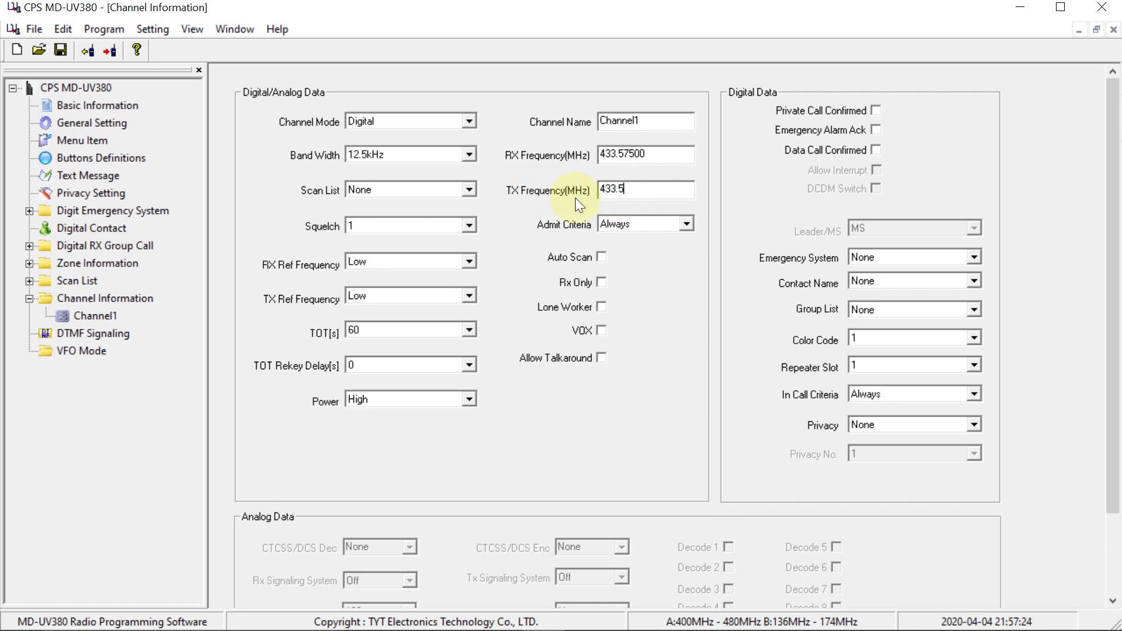
pyautogui.press('Tab')
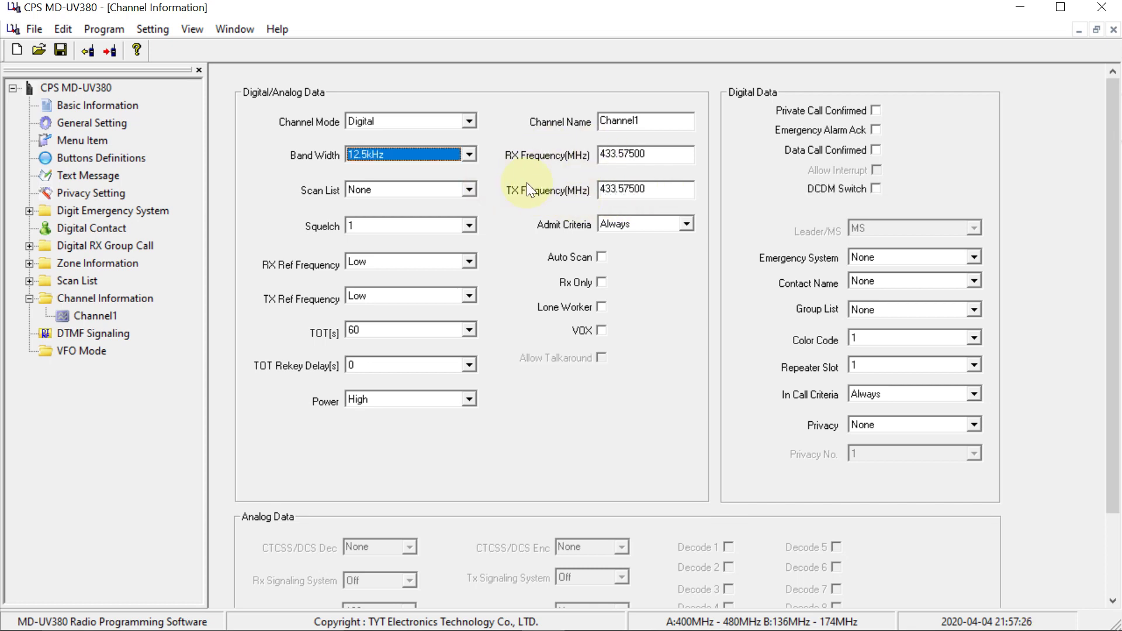
# Set Channel1's Admit Criteria to Color Code and its transmit power to Low.
pyautogui.click(664, 224)
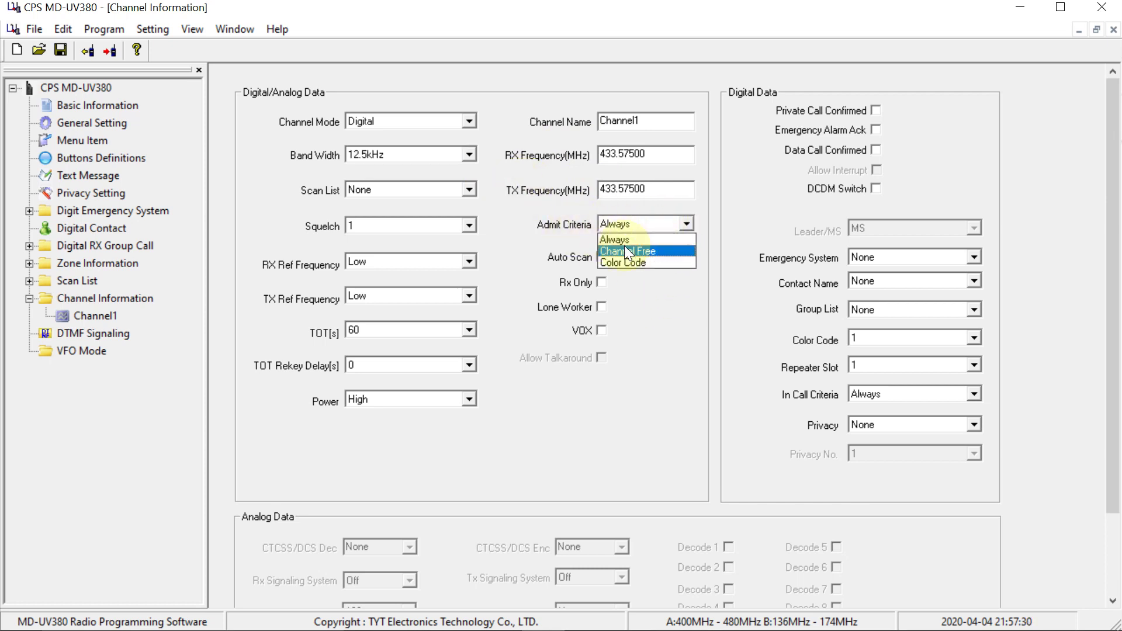
pyautogui.click(657, 268)
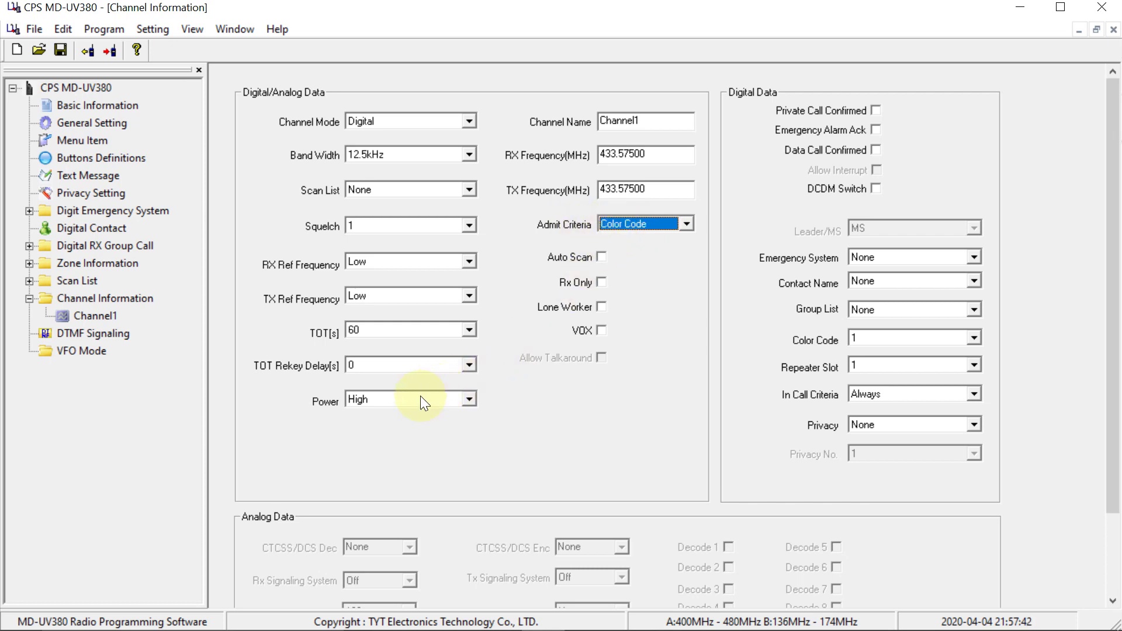
pyautogui.click(399, 398)
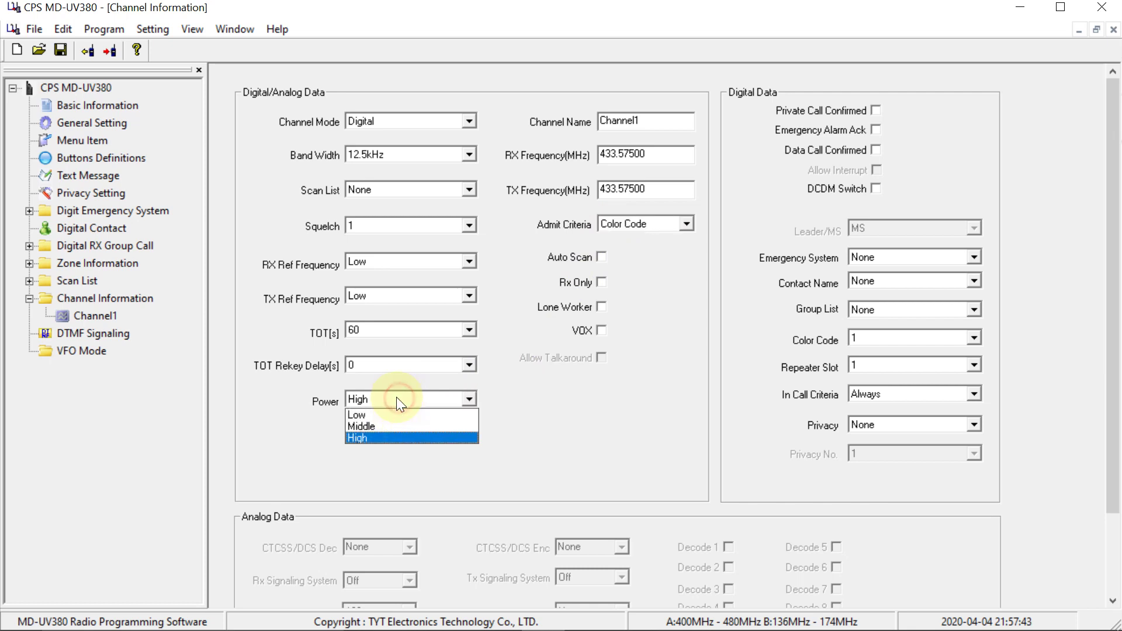
pyautogui.click(362, 416)
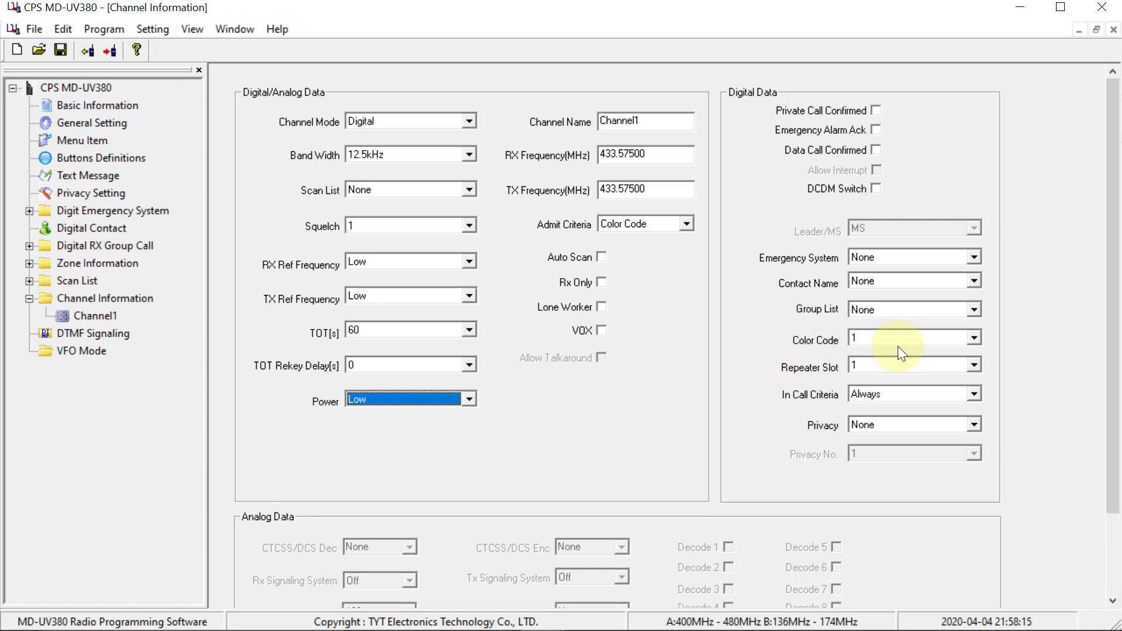
pyautogui.click(883, 338)
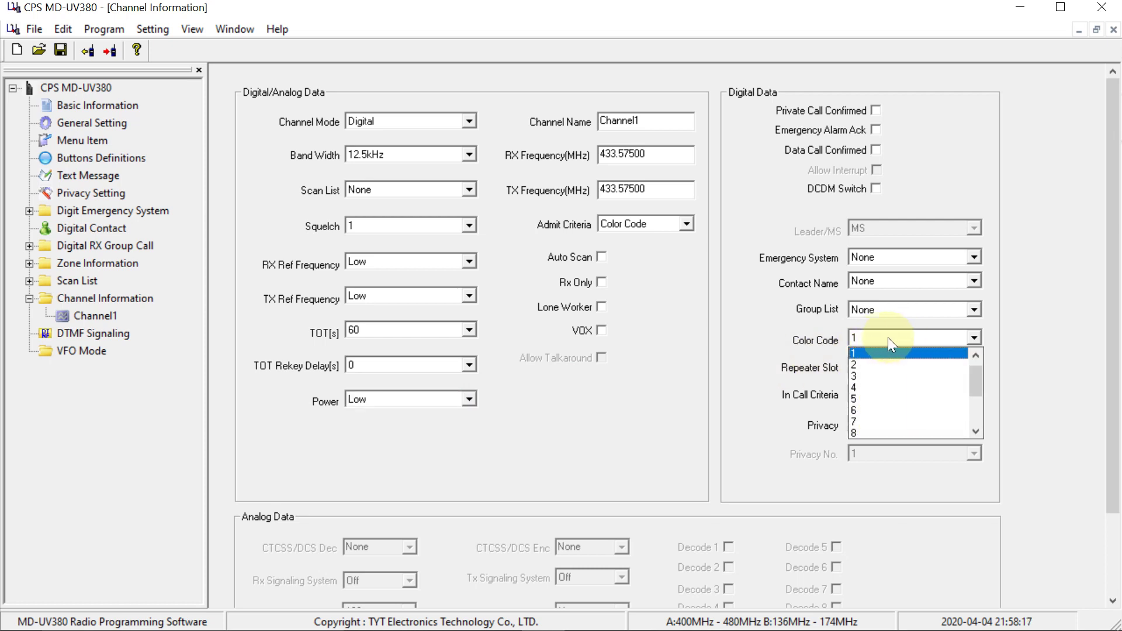
pyautogui.click(875, 335)
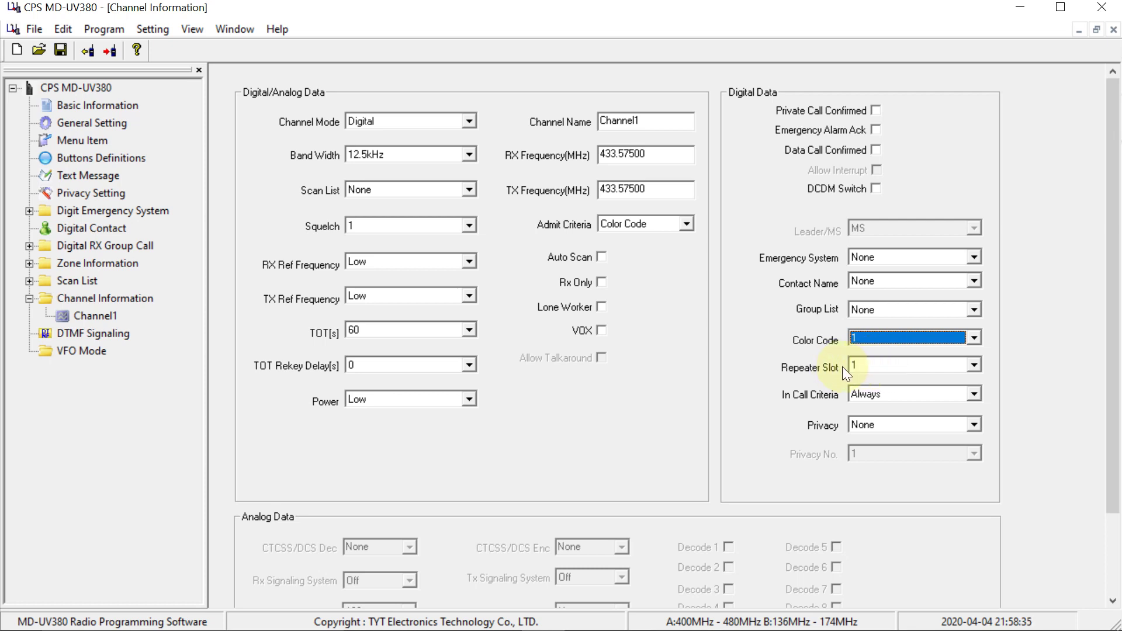
pyautogui.click(888, 365)
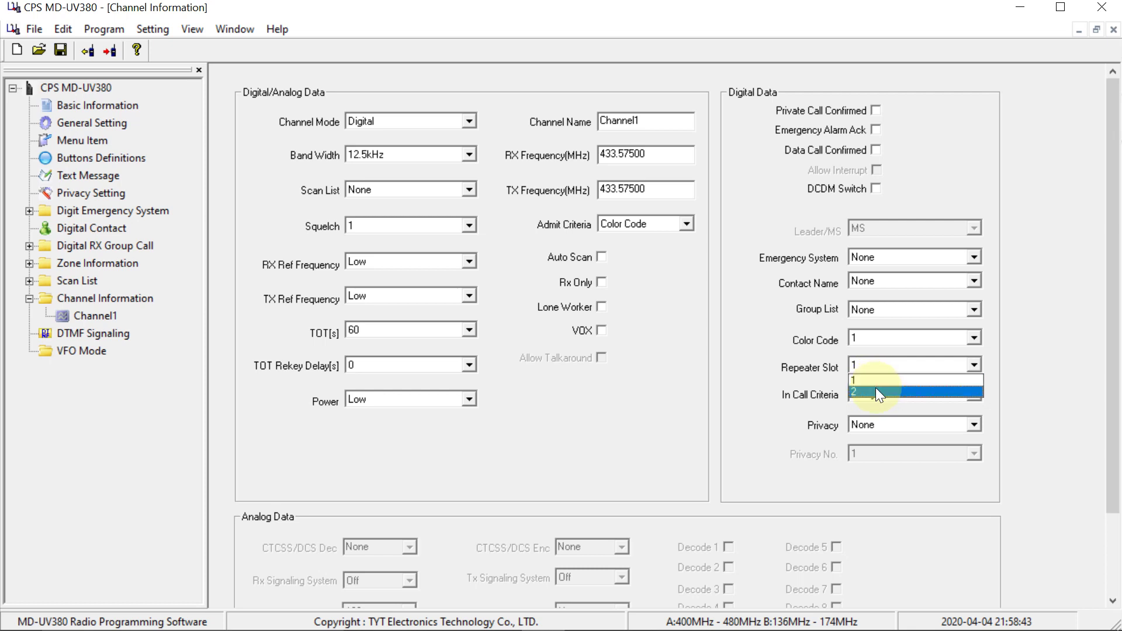
pyautogui.click(871, 365)
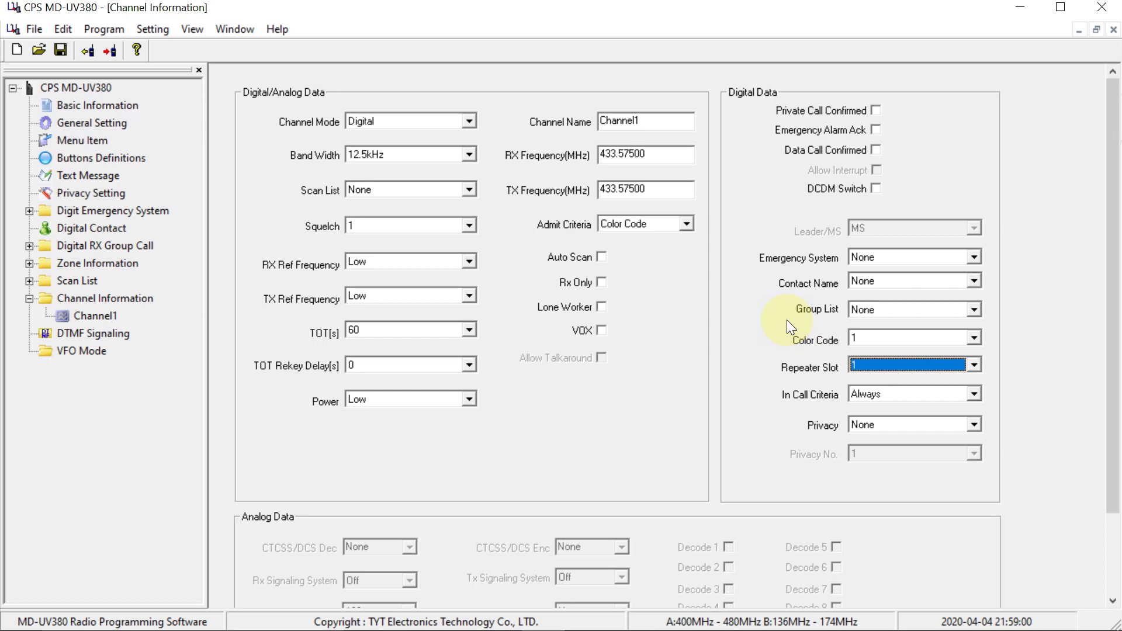
# Copy Channel1's settings, add Channel2, and paste Channel1's settings into it.
pyautogui.click(905, 279)
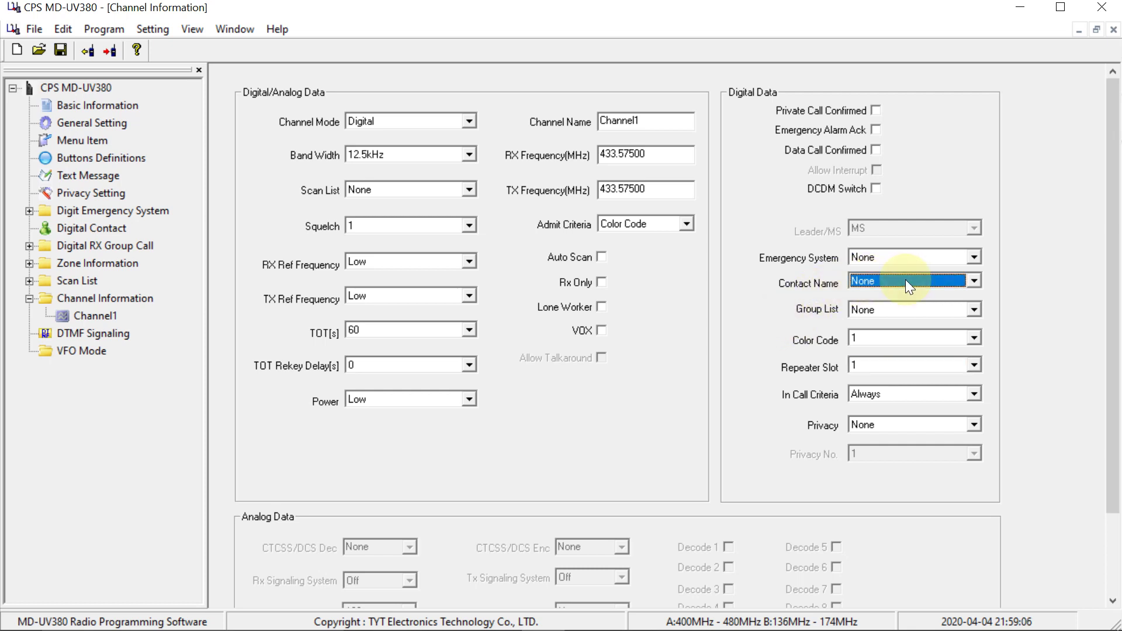
pyautogui.click(104, 310)
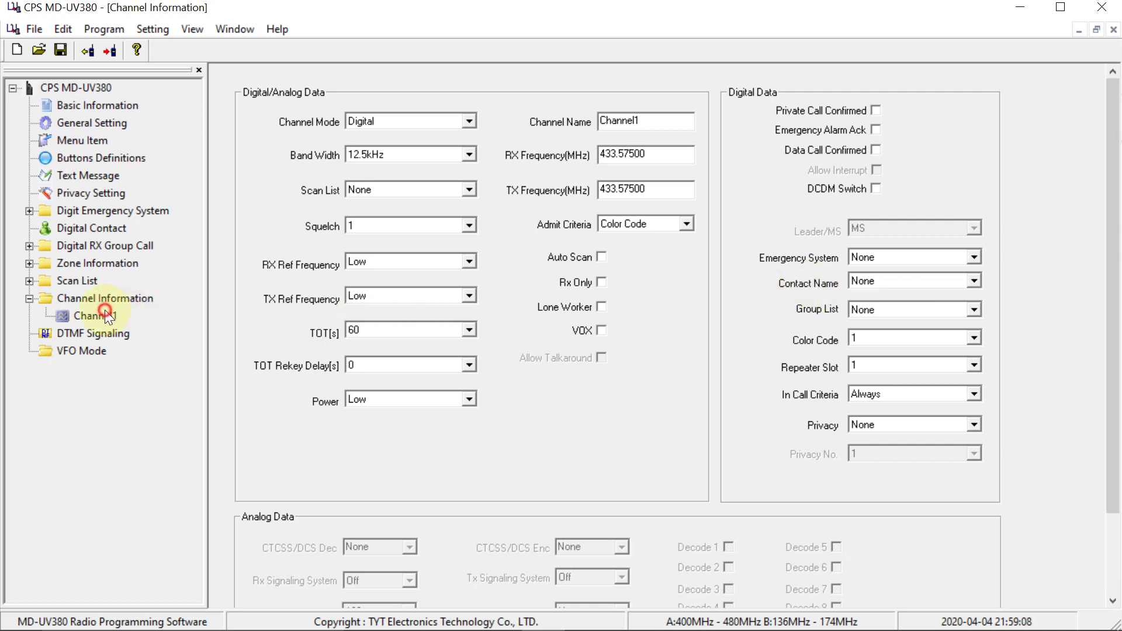
pyautogui.rightClick(103, 310)
pyautogui.click(107, 314)
pyautogui.click(130, 300)
pyautogui.rightClick(130, 300)
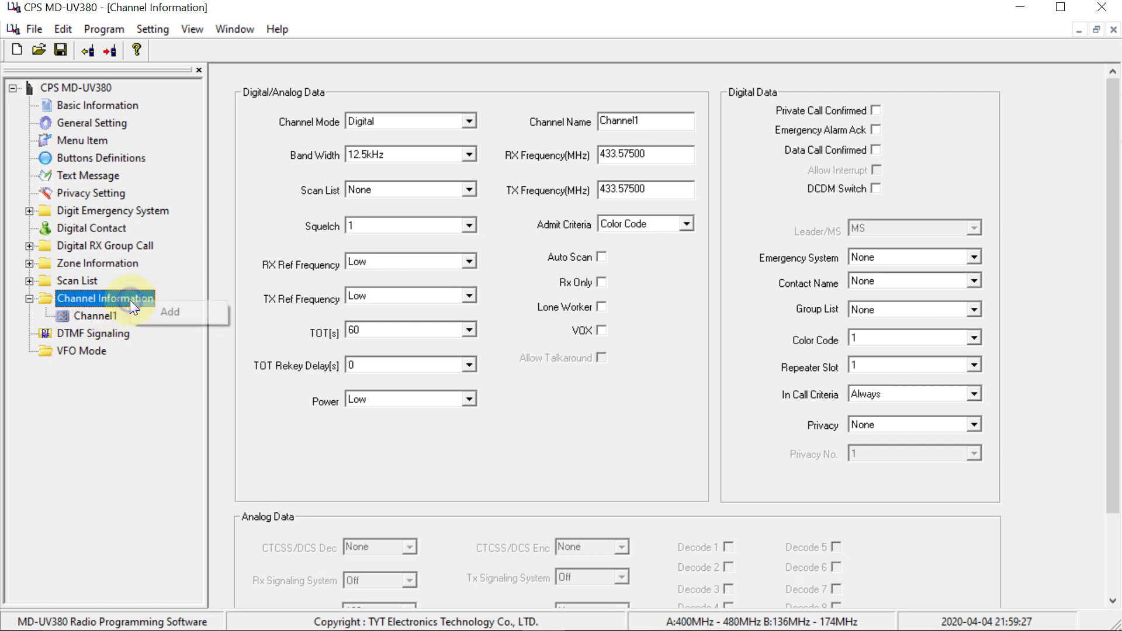
pyautogui.click(151, 314)
pyautogui.click(88, 334)
pyautogui.rightClick(89, 334)
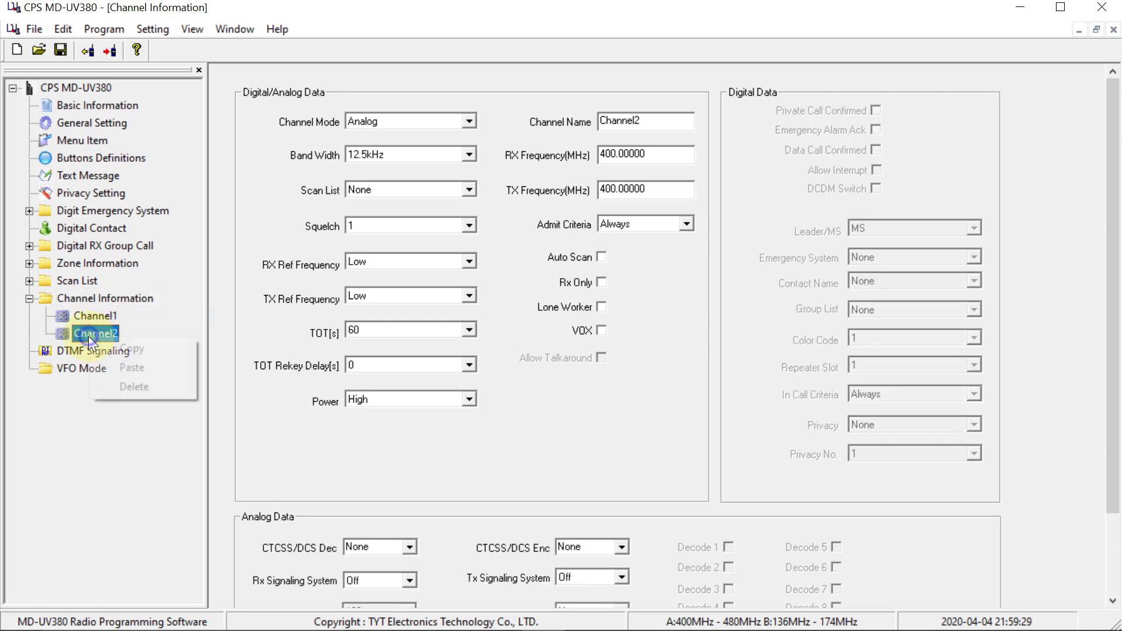
pyautogui.click(131, 367)
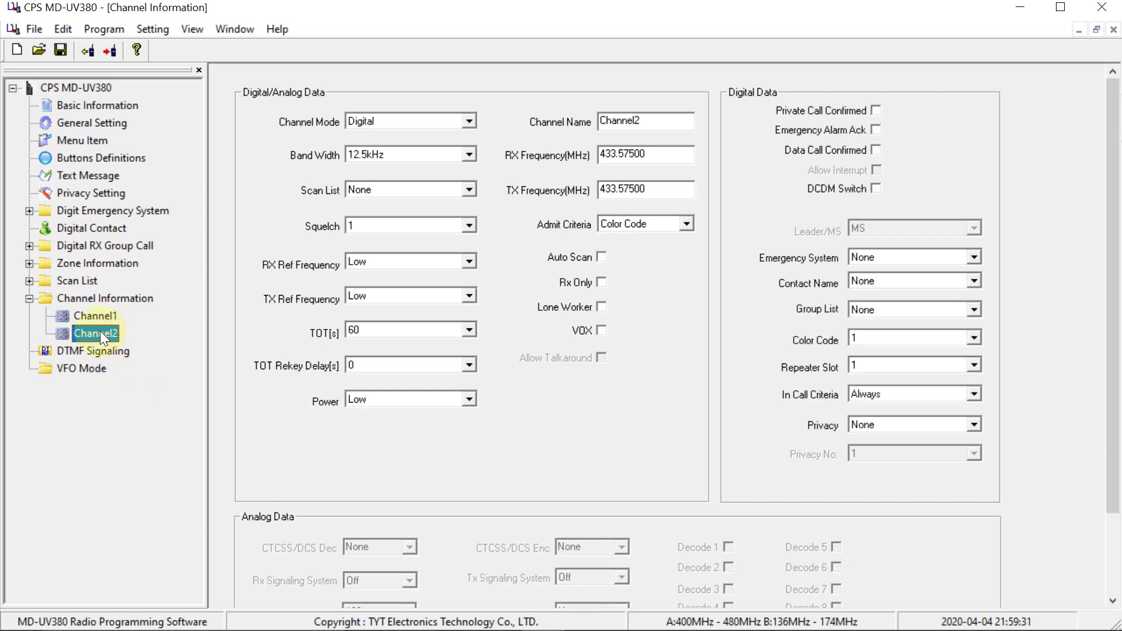
# Add Channel3 and Channel4 and paste the copied digital 433.57500 MHz settings into each.
pyautogui.rightClick(100, 300)
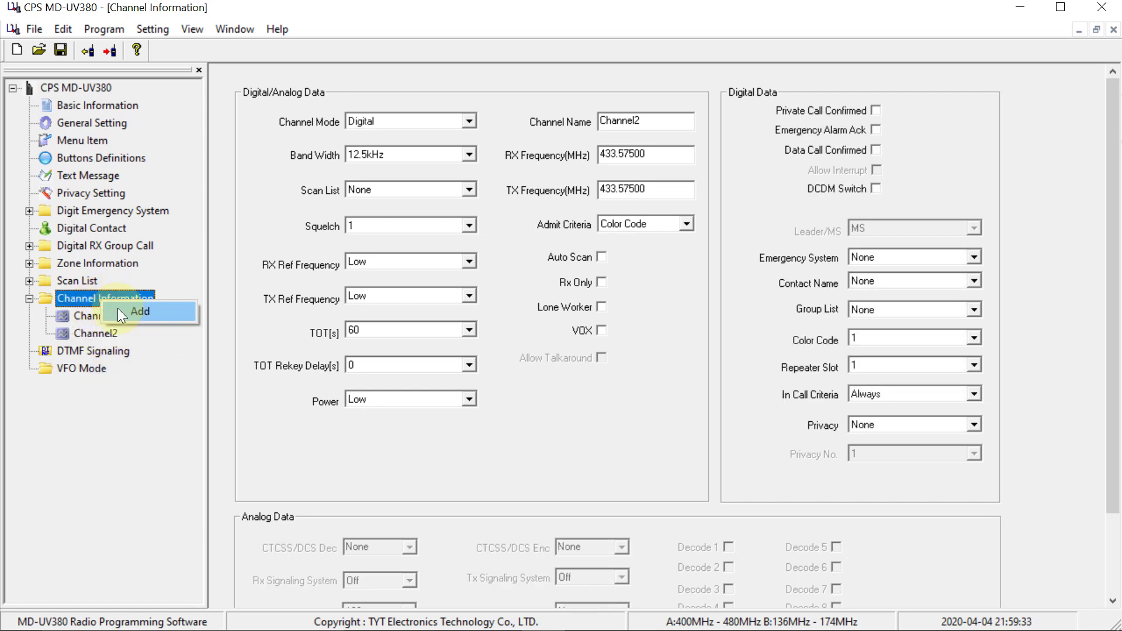
pyautogui.click(138, 311)
pyautogui.click(96, 350)
pyautogui.rightClick(96, 351)
pyautogui.click(134, 381)
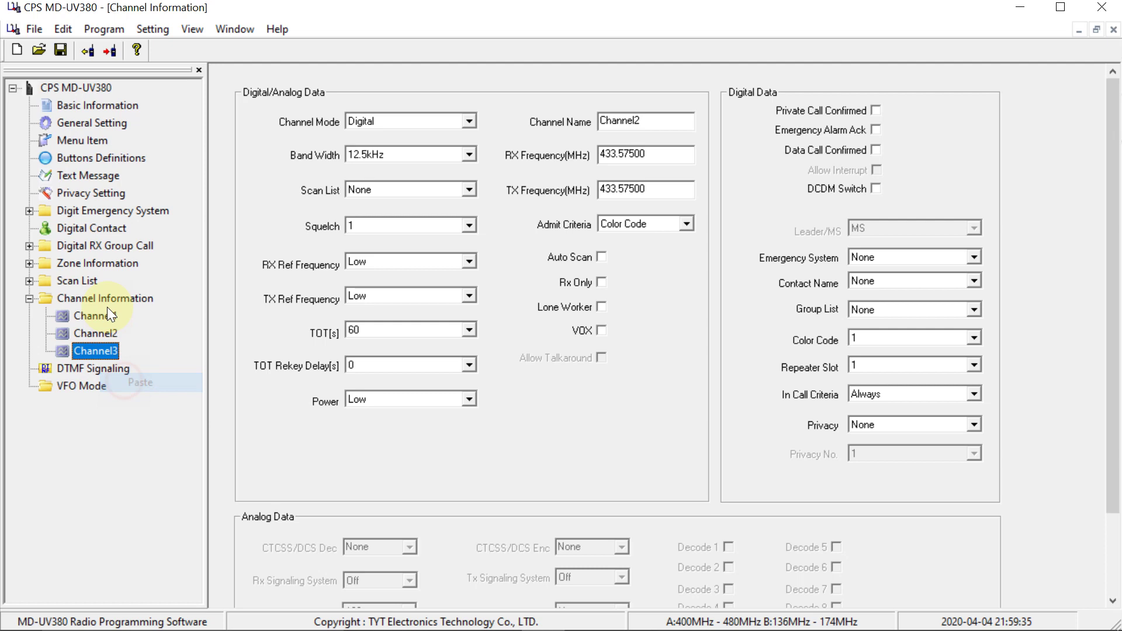
pyautogui.rightClick(102, 299)
pyautogui.click(138, 311)
pyautogui.click(98, 367)
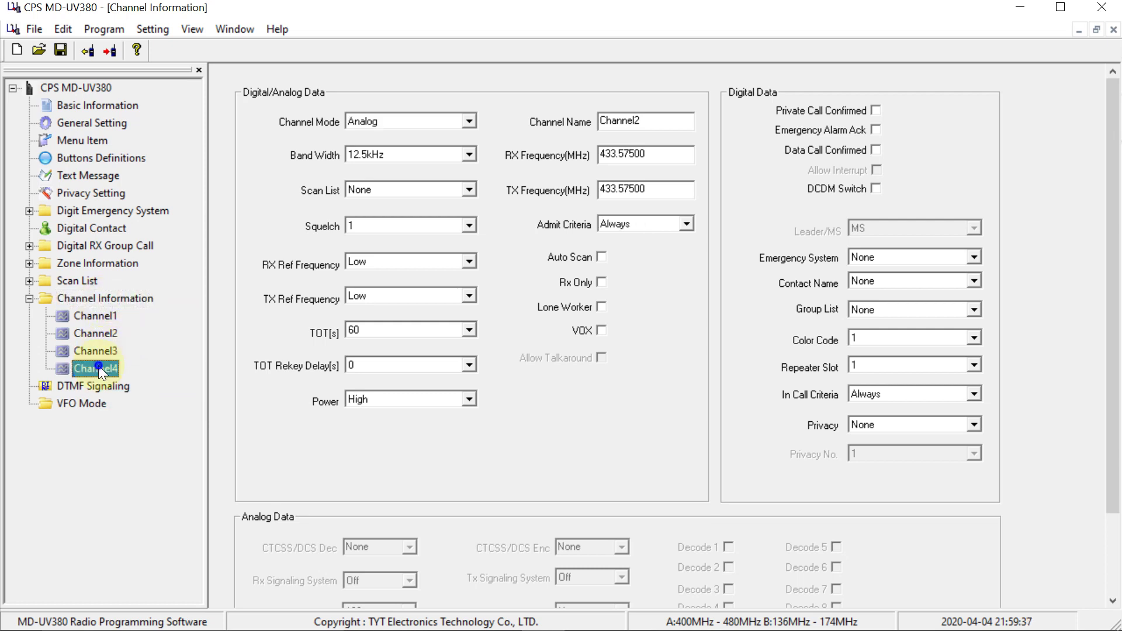
pyautogui.rightClick(101, 372)
pyautogui.click(120, 387)
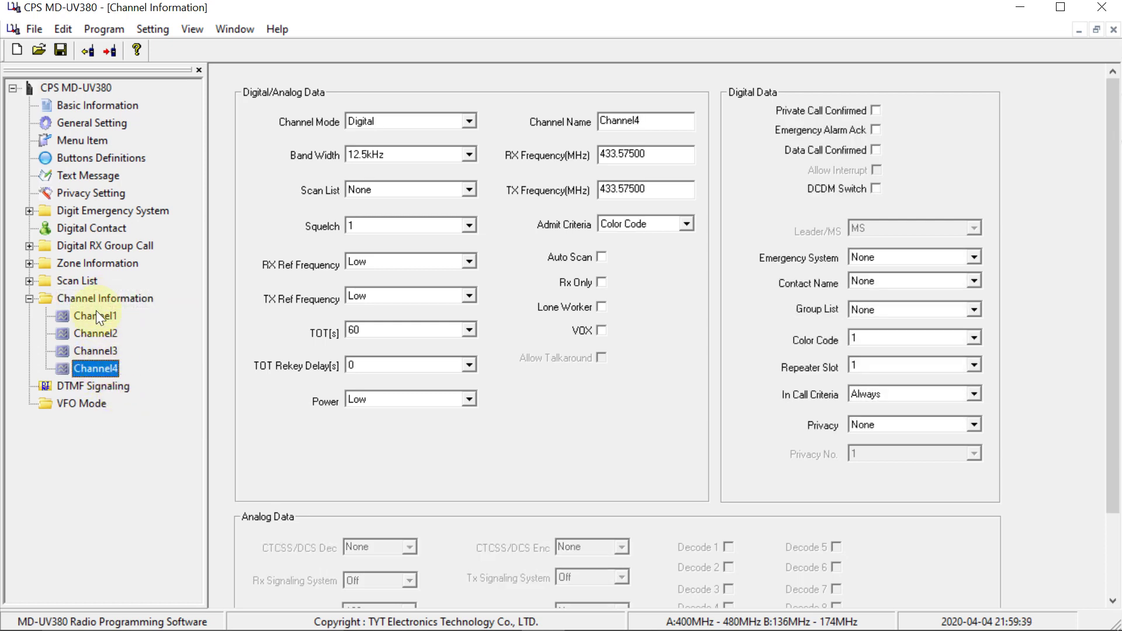
# Assign the Worldwide contact to Channel1 and rename the channel Worldwide.
pyautogui.click(92, 229)
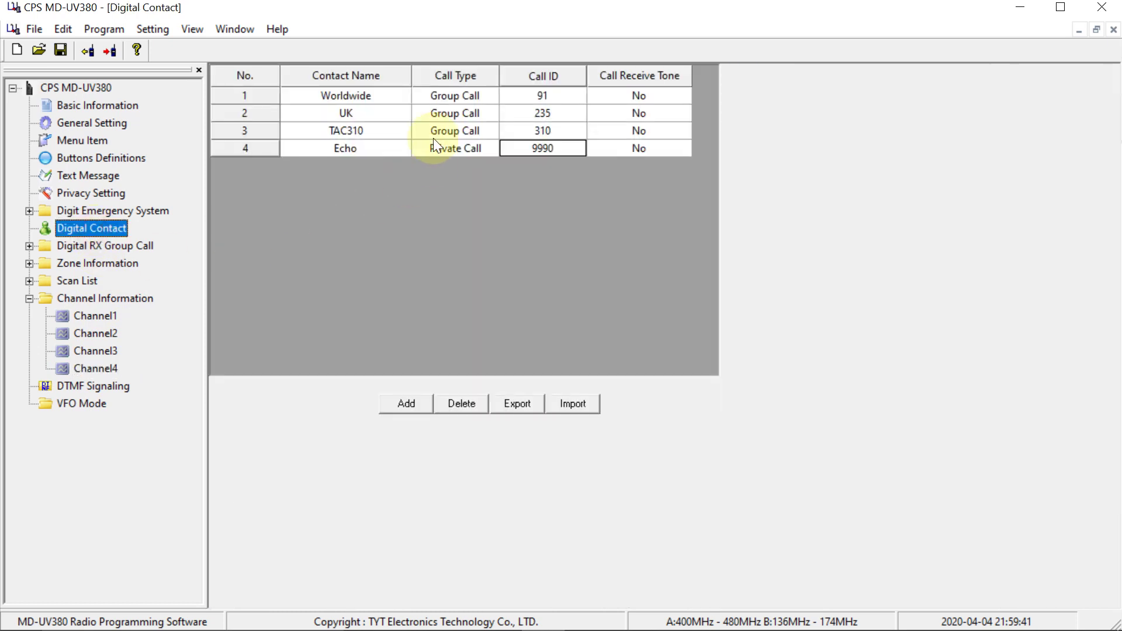
pyautogui.click(96, 314)
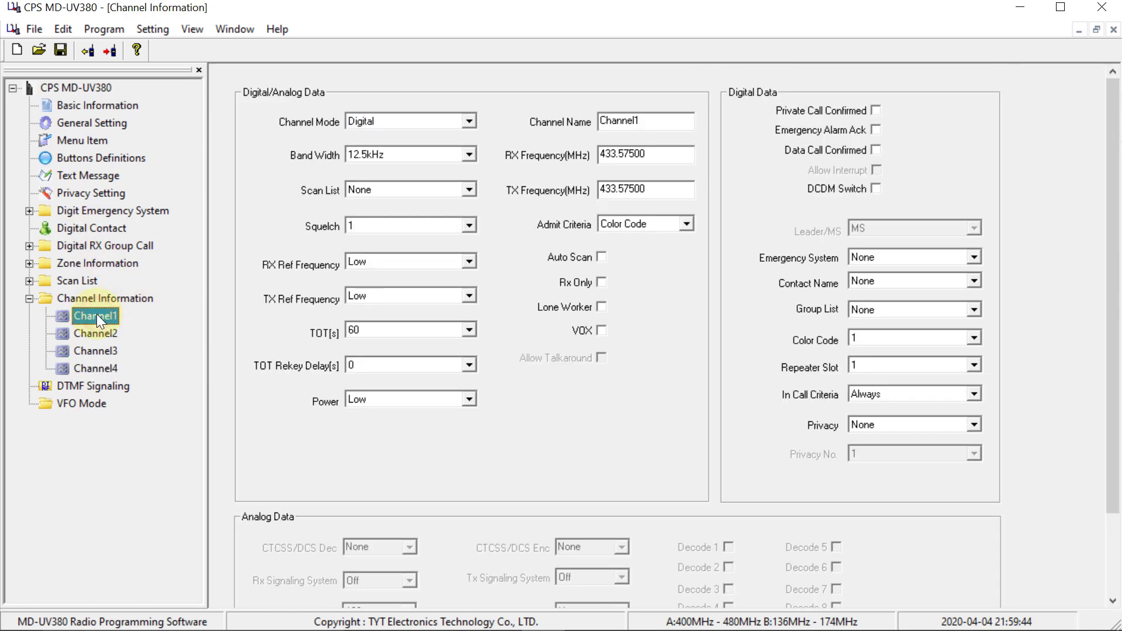
pyautogui.click(880, 280)
pyautogui.click(888, 306)
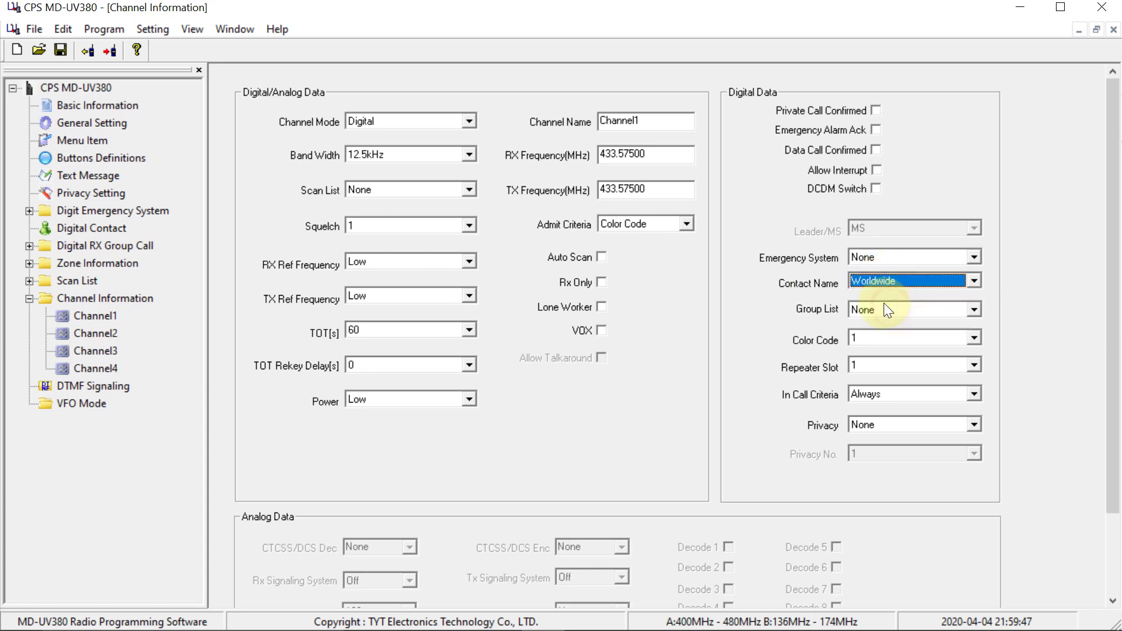
pyautogui.doubleClick(666, 124)
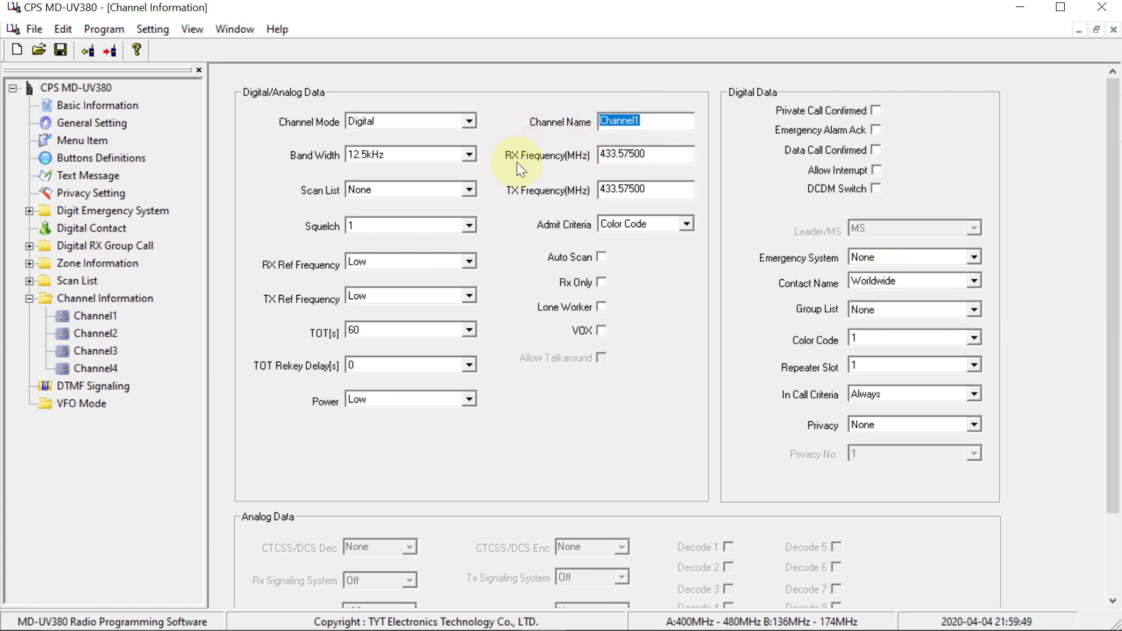
pyautogui.write('Worldwide')
# Assign the UK contact to Channel2 and rename the channel UK.
pyautogui.click(97, 332)
pyautogui.click(867, 282)
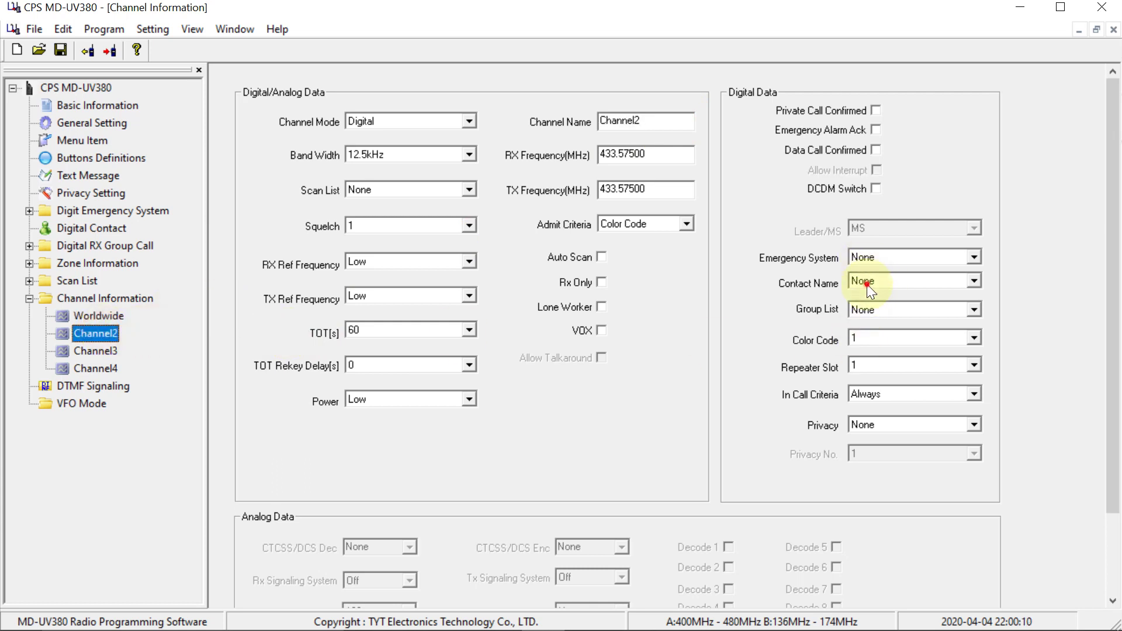
pyautogui.click(877, 317)
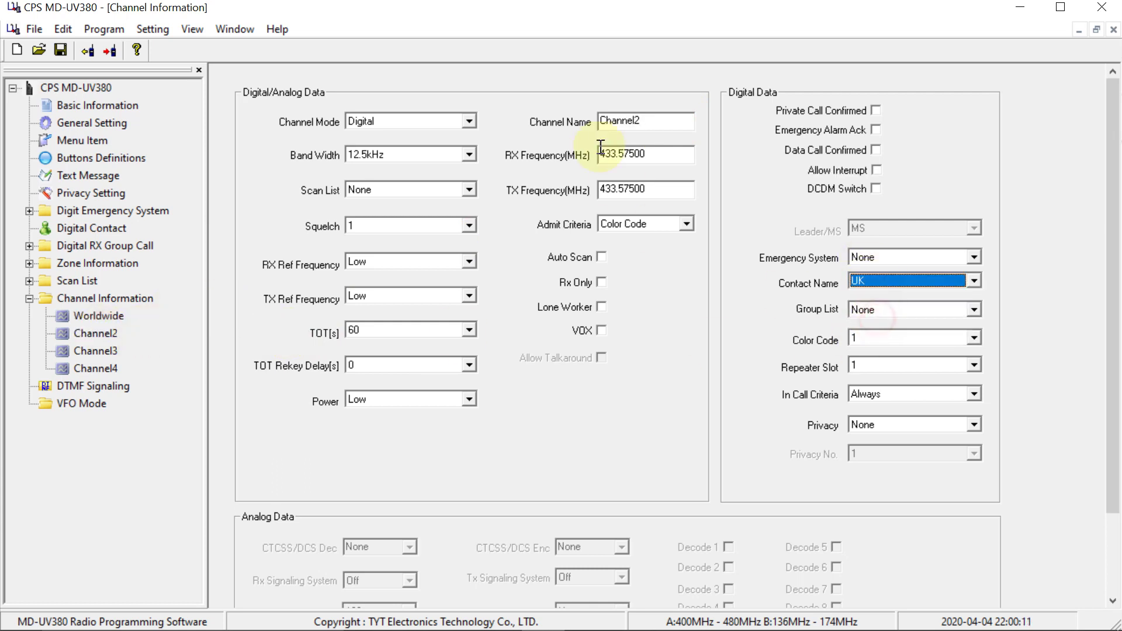
pyautogui.doubleClick(656, 121)
pyautogui.write('UK')
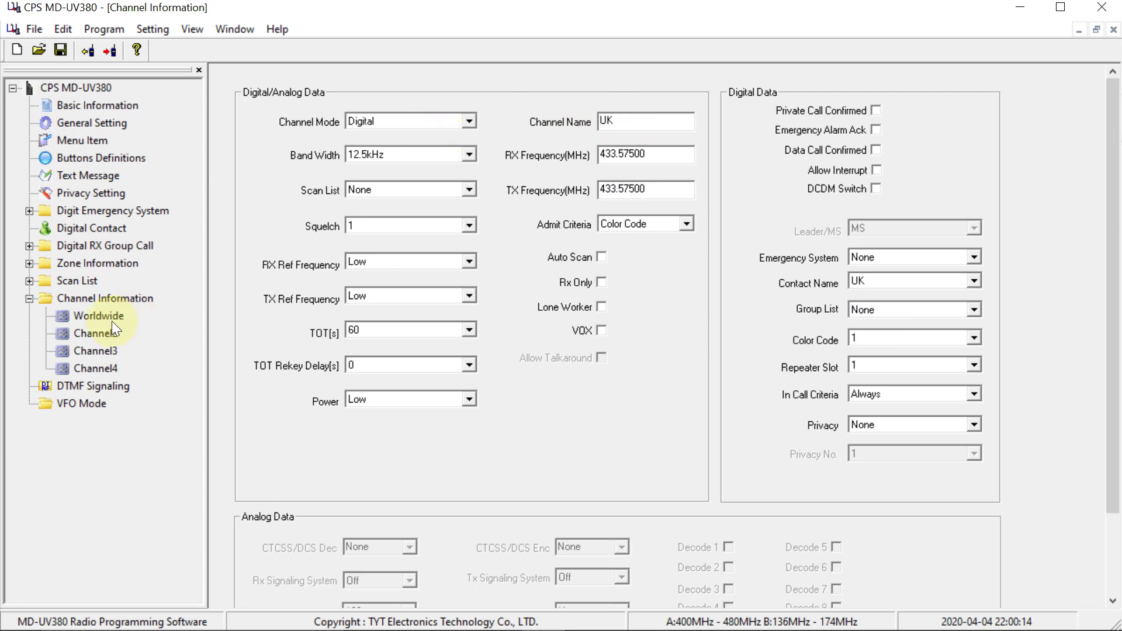
# Assign the TAC310 contact to Channel3 and rename the channel TAC310.
pyautogui.click(97, 351)
pyautogui.click(876, 257)
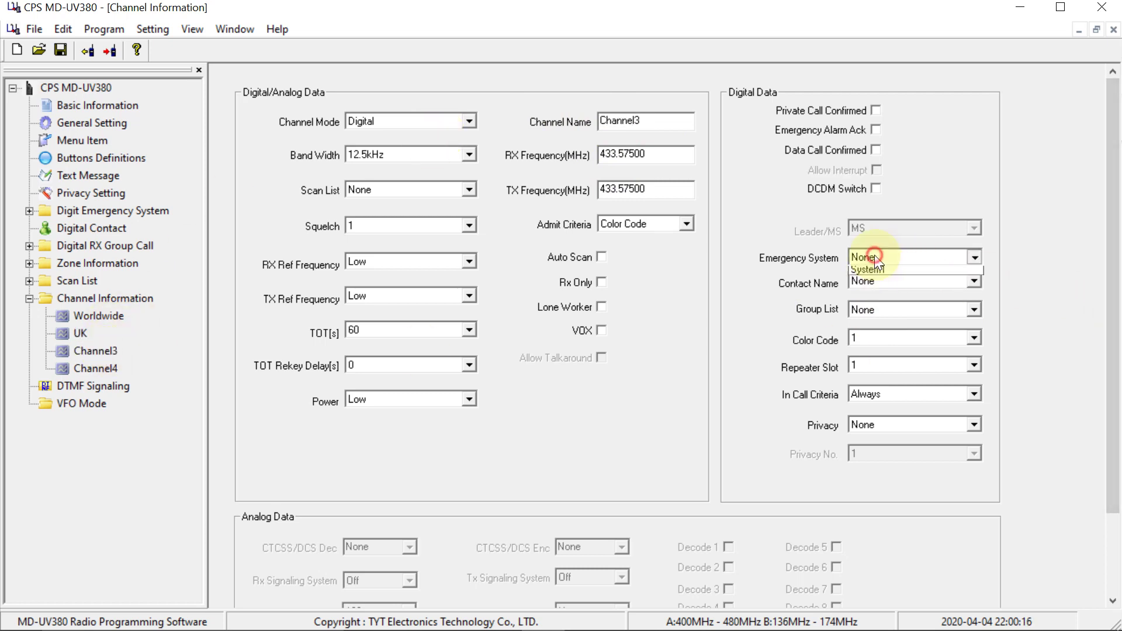
pyautogui.click(870, 269)
pyautogui.click(863, 282)
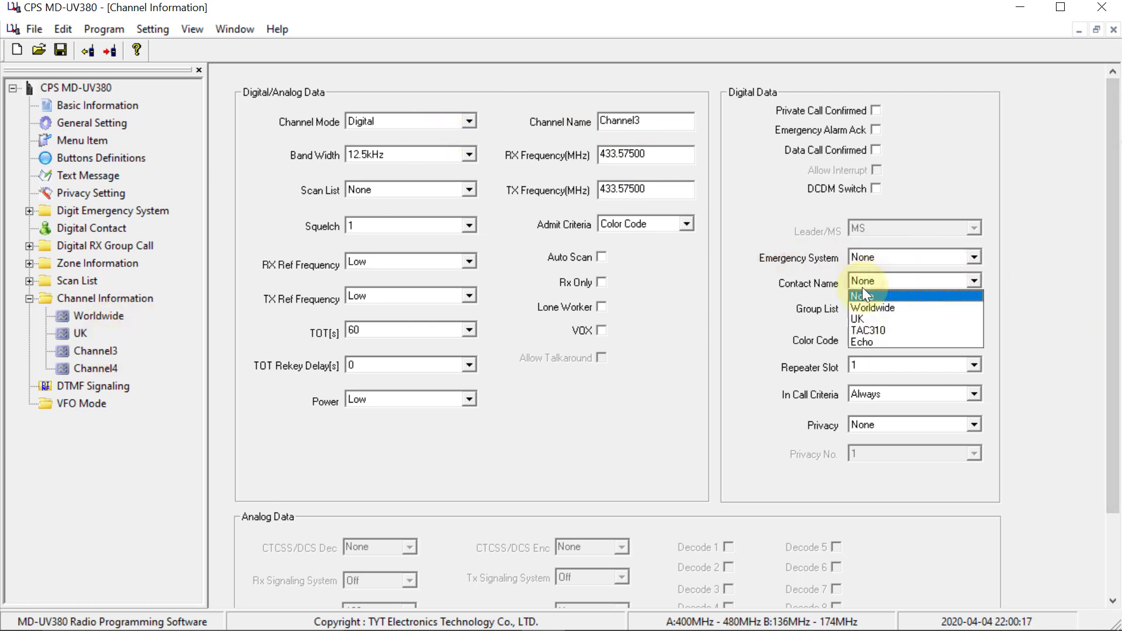
pyautogui.click(868, 326)
pyautogui.moveTo(654, 124); pyautogui.dragTo(413, 125)
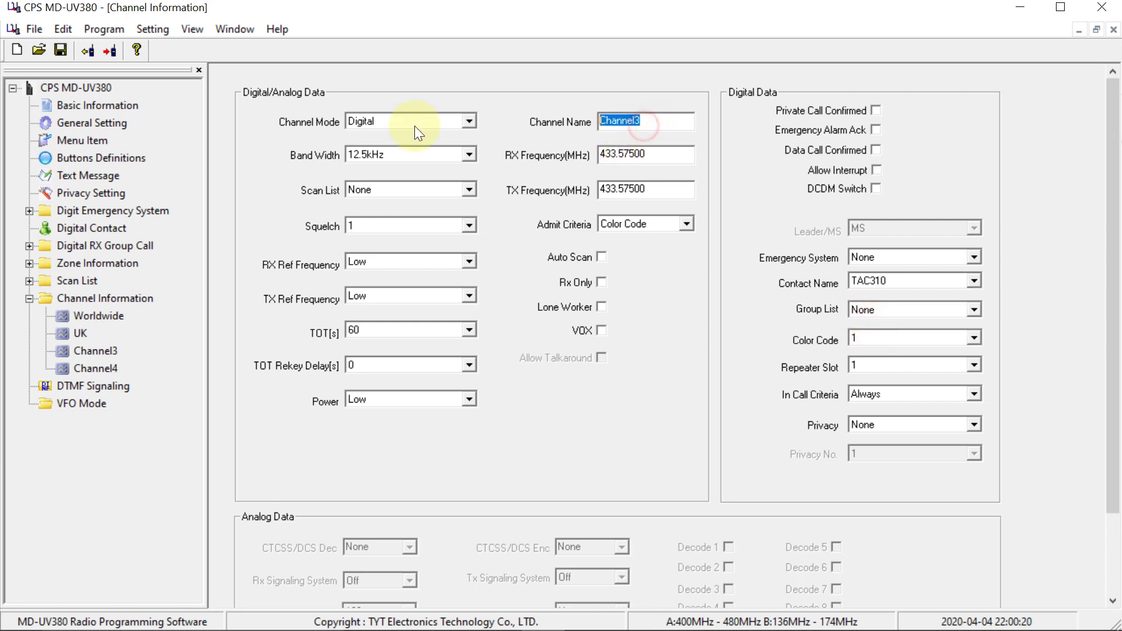
pyautogui.write('TAC310')
# Assign the Echo contact to Channel4 and rename the channel Echo.
pyautogui.click(75, 368)
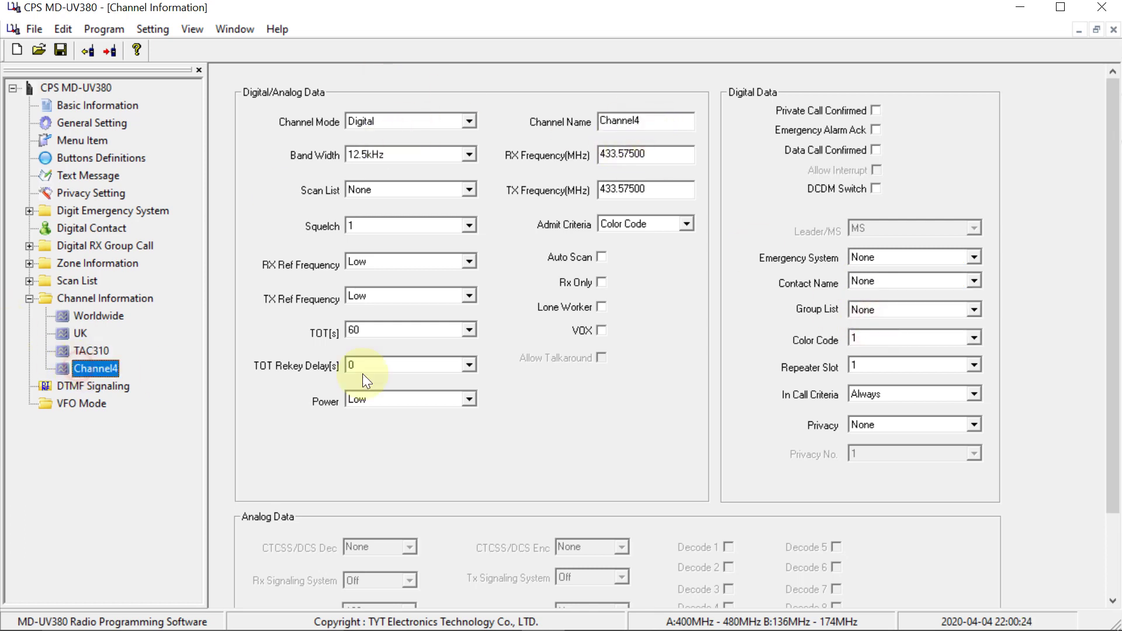
pyautogui.click(897, 283)
pyautogui.click(879, 330)
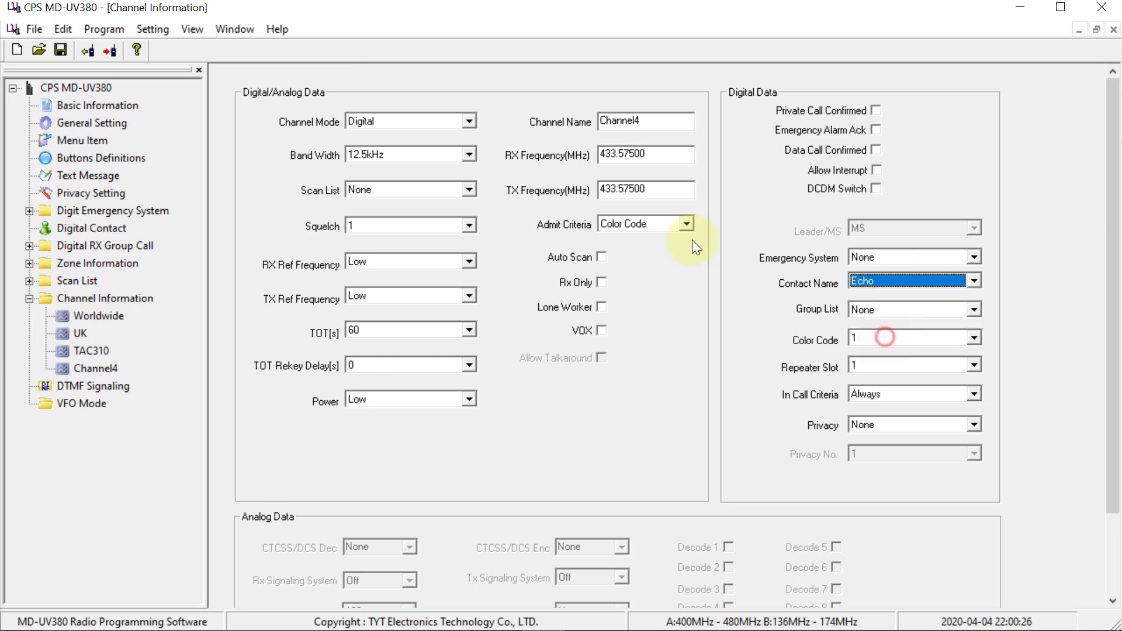
pyautogui.click(648, 120)
pyautogui.doubleClick(624, 120)
pyautogui.write('Echo')
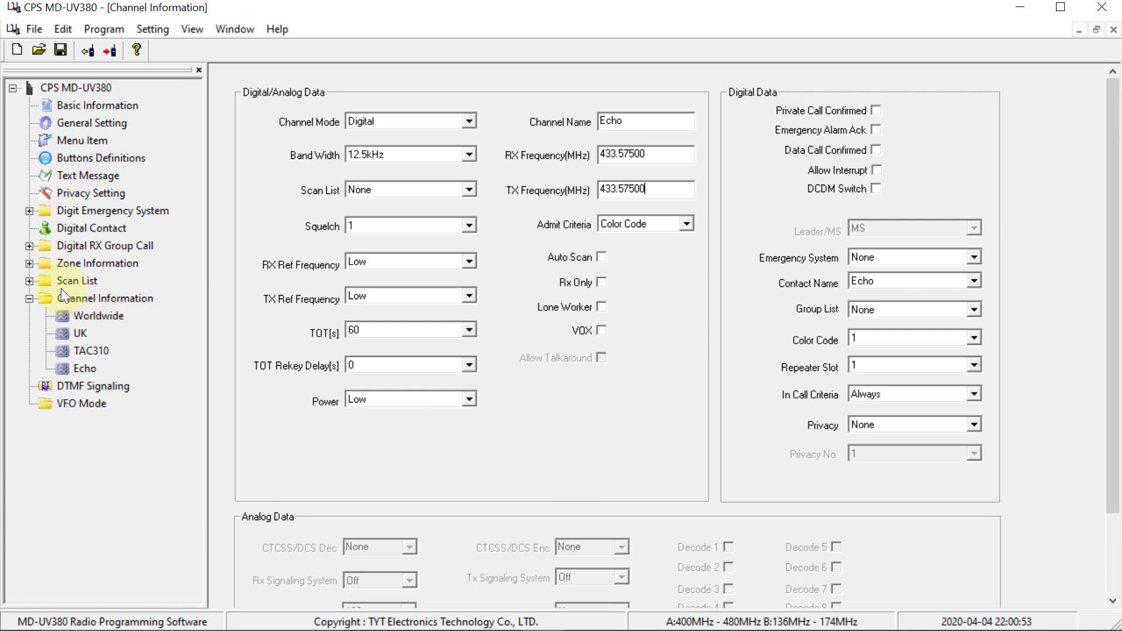
# Rename Zone1 to Hotspot under Zone Information.
pyautogui.click(47, 262)
pyautogui.click(29, 263)
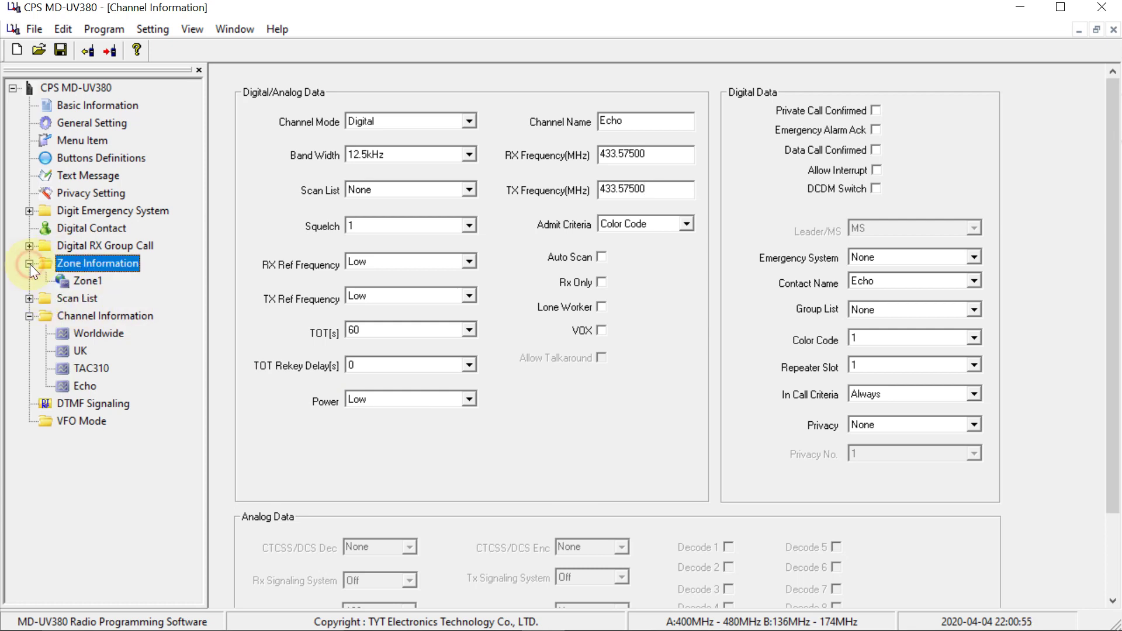
pyautogui.click(68, 282)
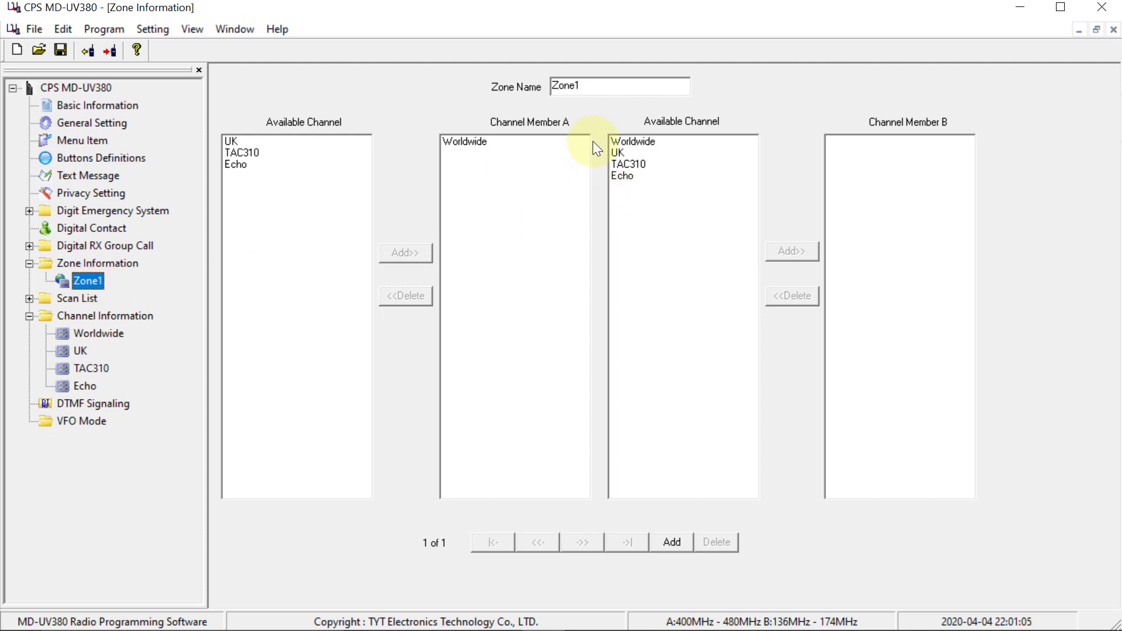
pyautogui.doubleClick(600, 88)
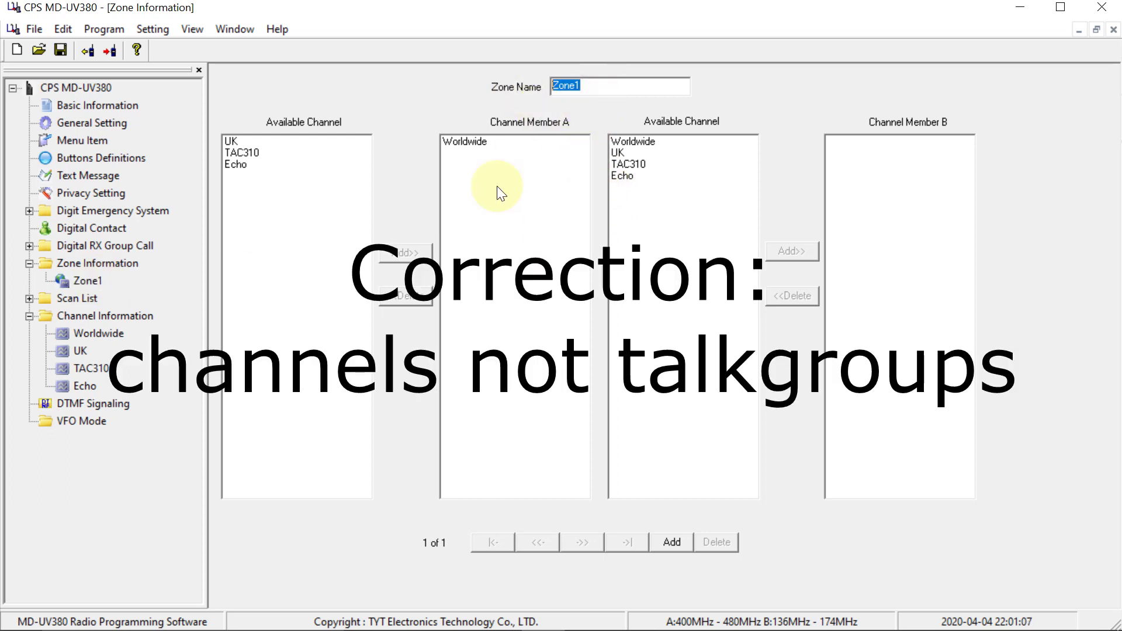
pyautogui.write('Hotspot')
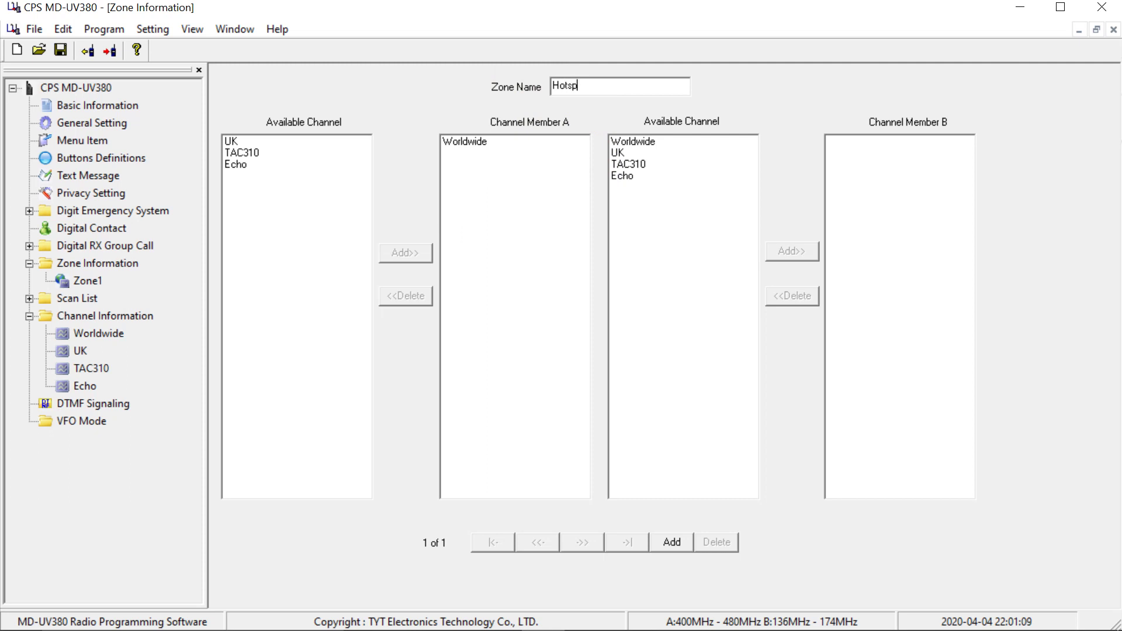
pyautogui.click(584, 200)
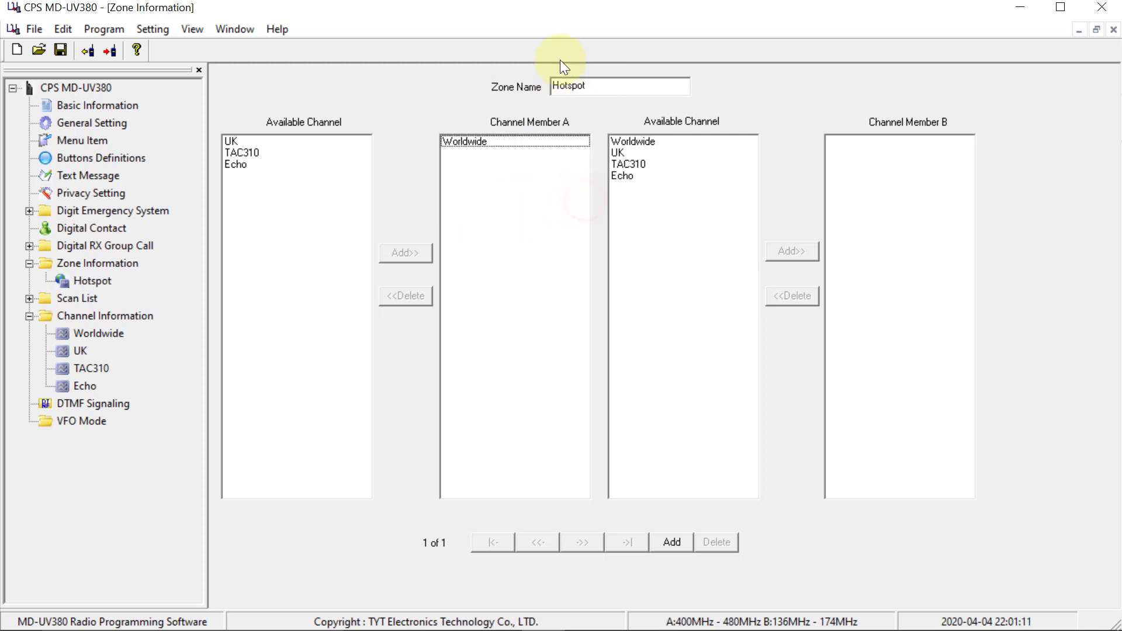
# Add a second zone and name it Analog repeaters.
pyautogui.rightClick(108, 261)
pyautogui.click(166, 272)
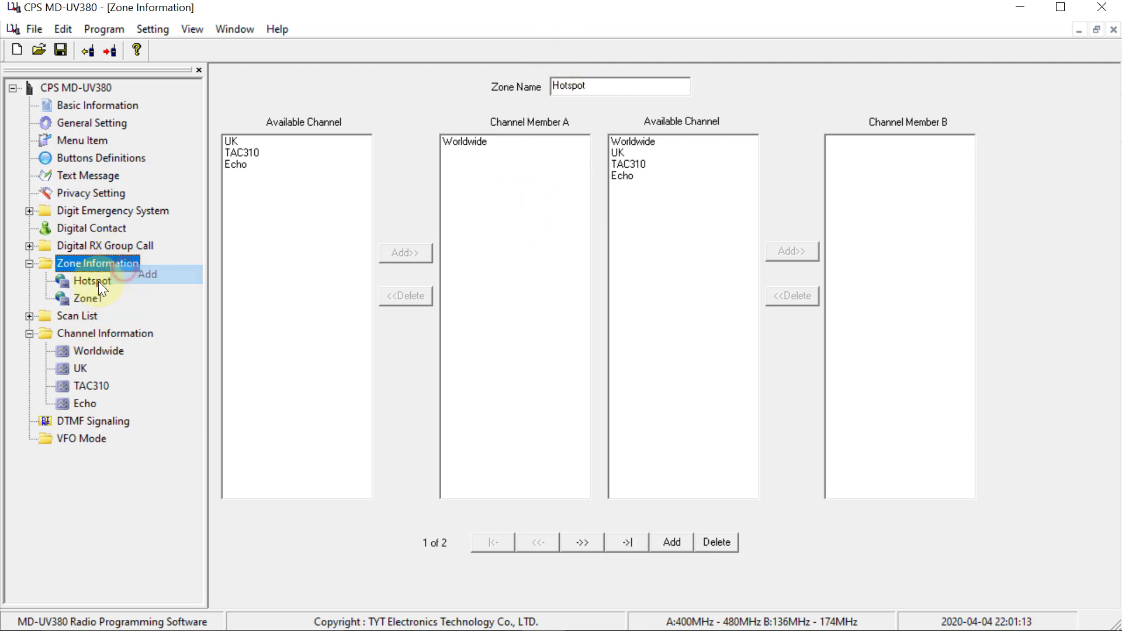
pyautogui.click(88, 298)
pyautogui.doubleClick(599, 87)
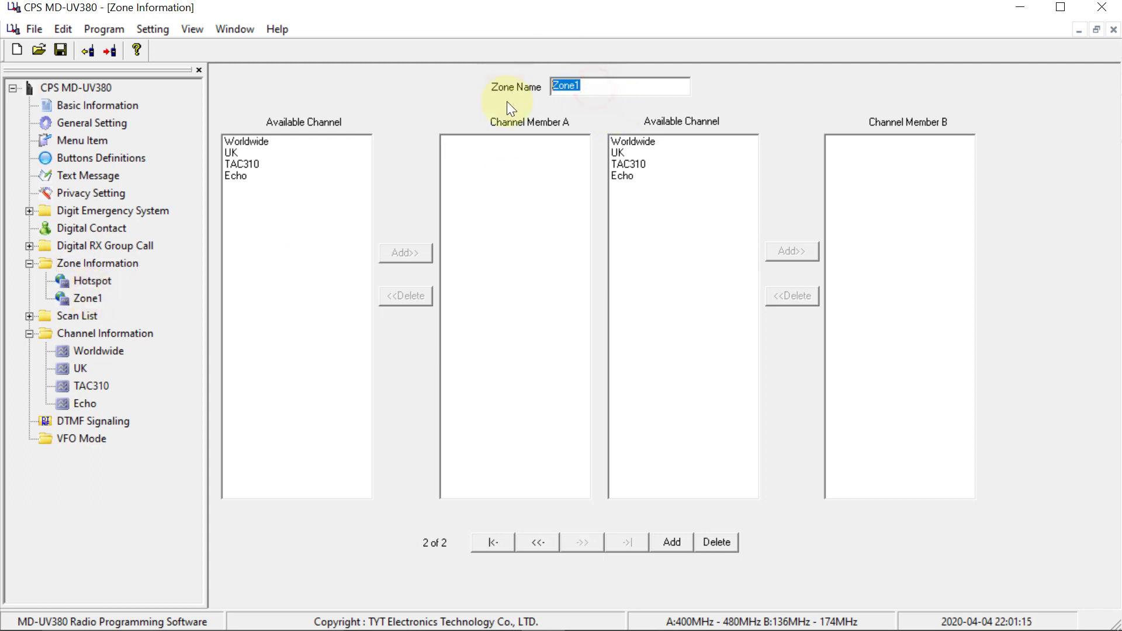
pyautogui.write('Analog repeaters')
pyautogui.click(84, 286)
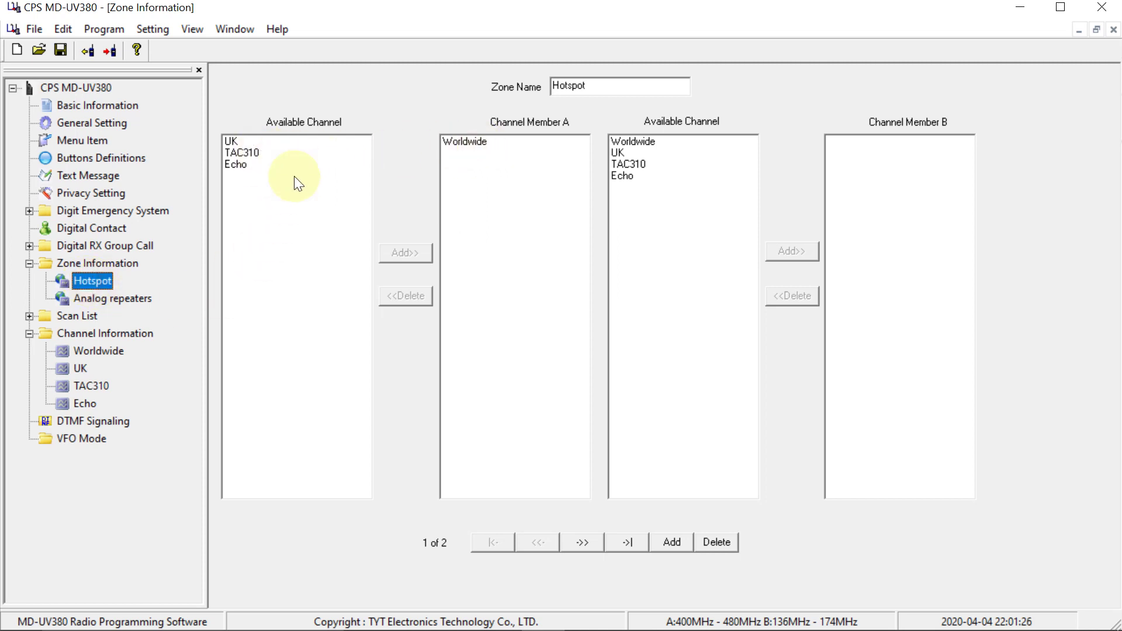
# Add Worldwide, UK, TAC310 and Echo to both Channel Member A and Channel Member B of the Hotspot zone.
pyautogui.click(233, 142)
pyautogui.click(405, 253)
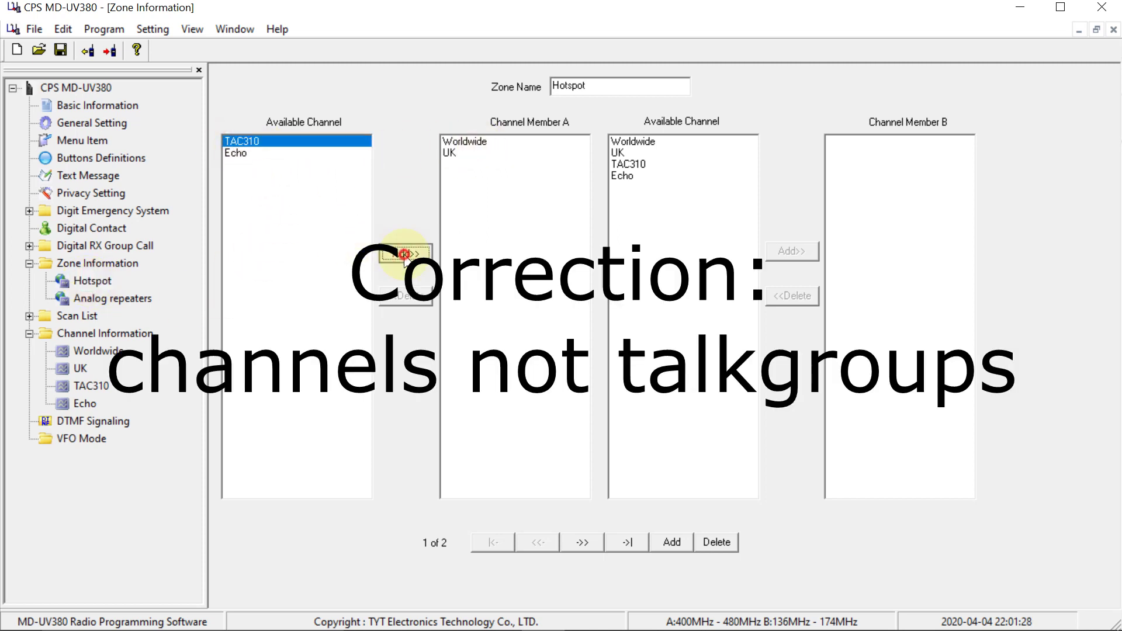
pyautogui.click(404, 253)
pyautogui.click(405, 252)
pyautogui.click(648, 142)
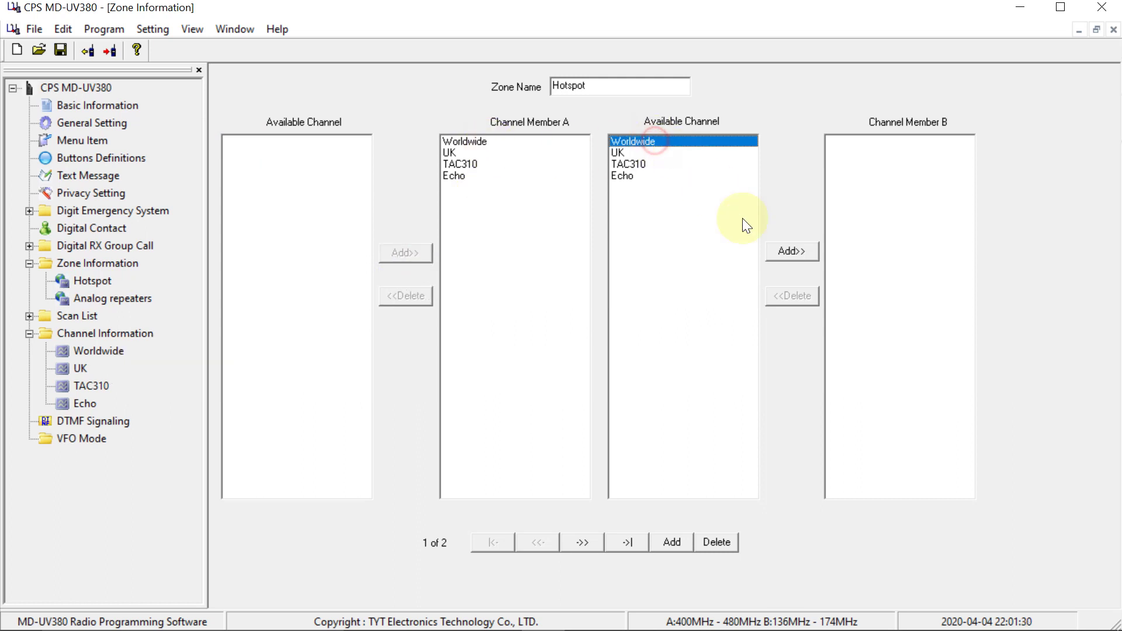
pyautogui.click(790, 250)
pyautogui.click(790, 250)
pyautogui.click(790, 250)
pyautogui.click(790, 250)
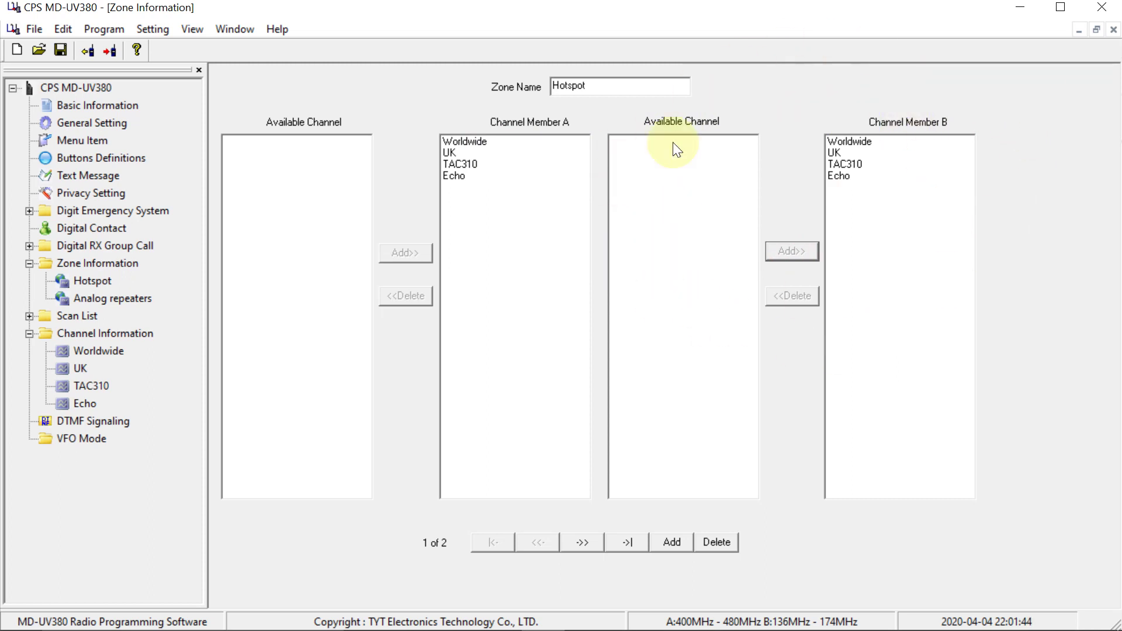
pyautogui.click(462, 140)
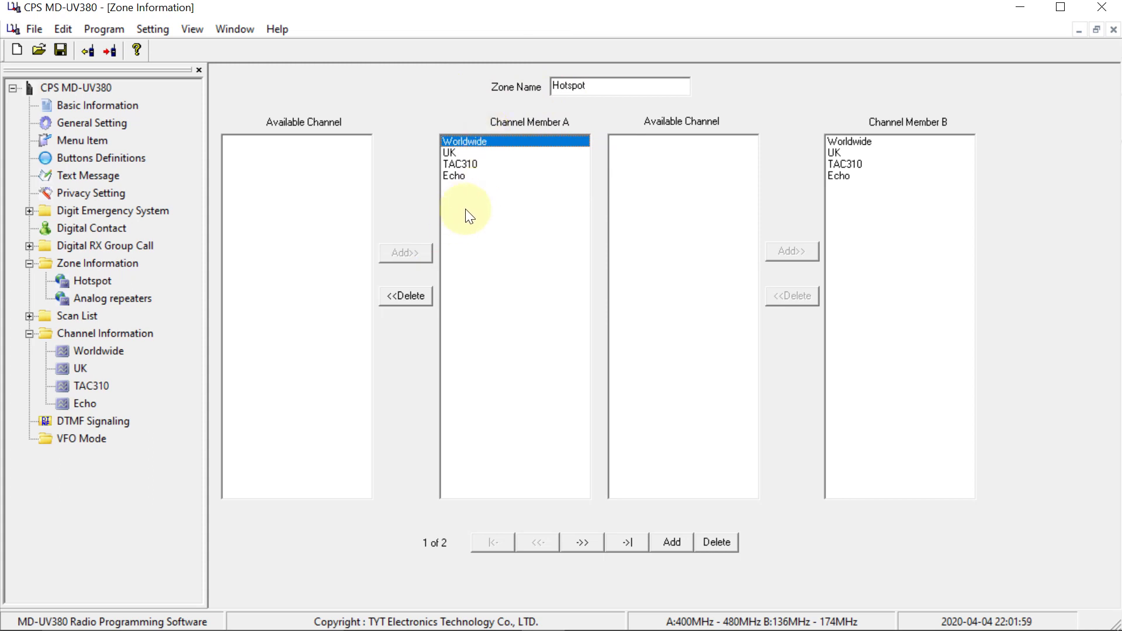
# Set the Worldwide channel's Group List to GroupList1.
pyautogui.click(103, 350)
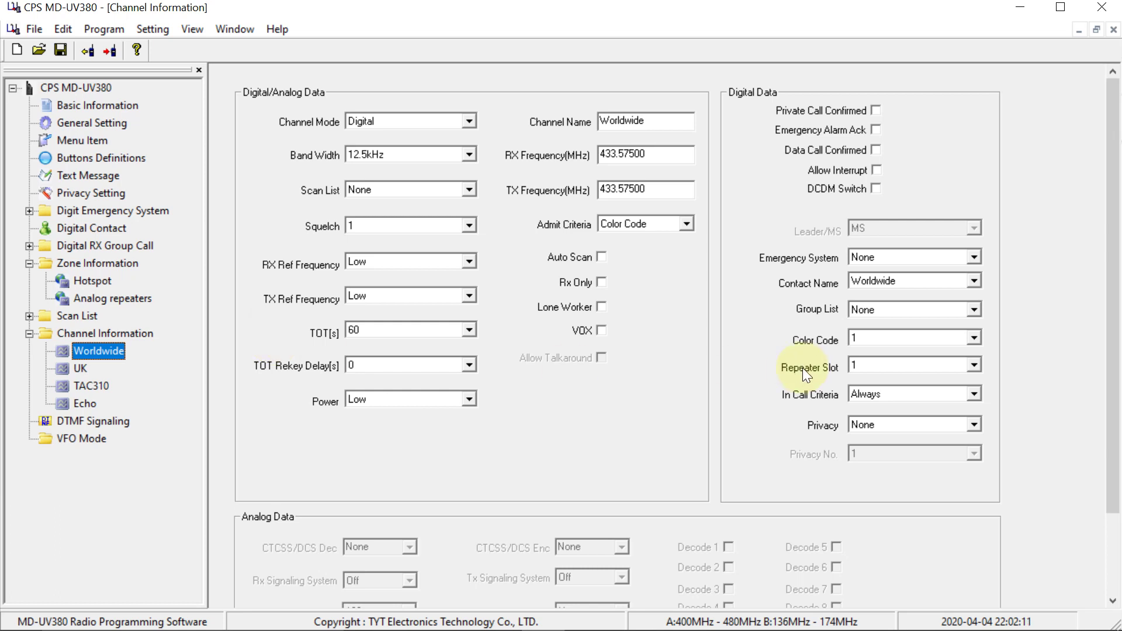
pyautogui.click(880, 308)
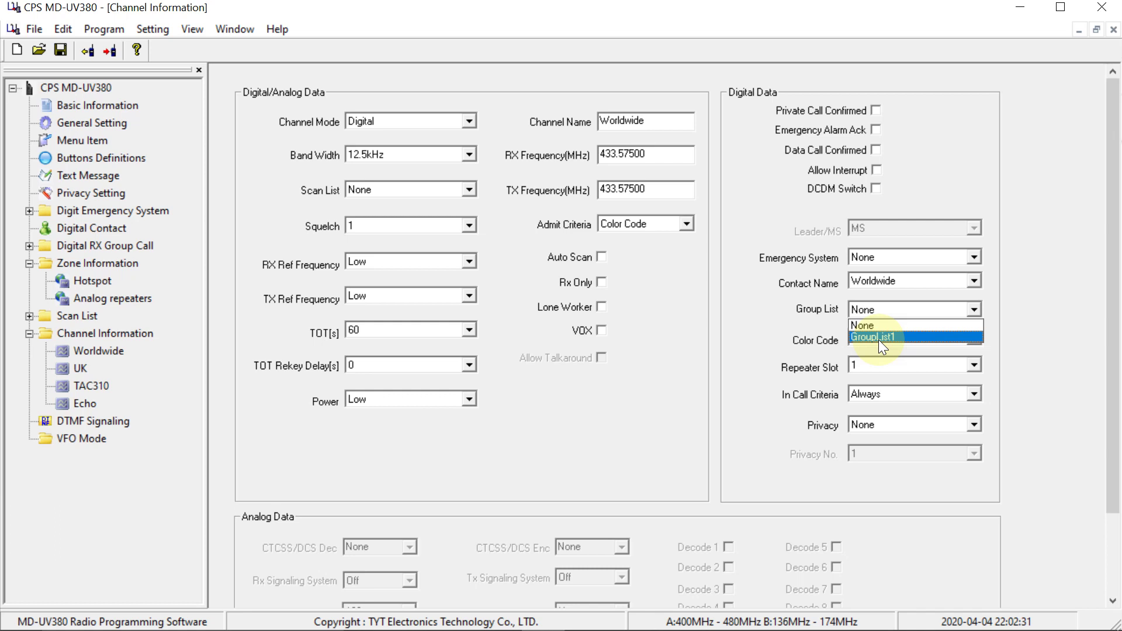
pyautogui.click(867, 310)
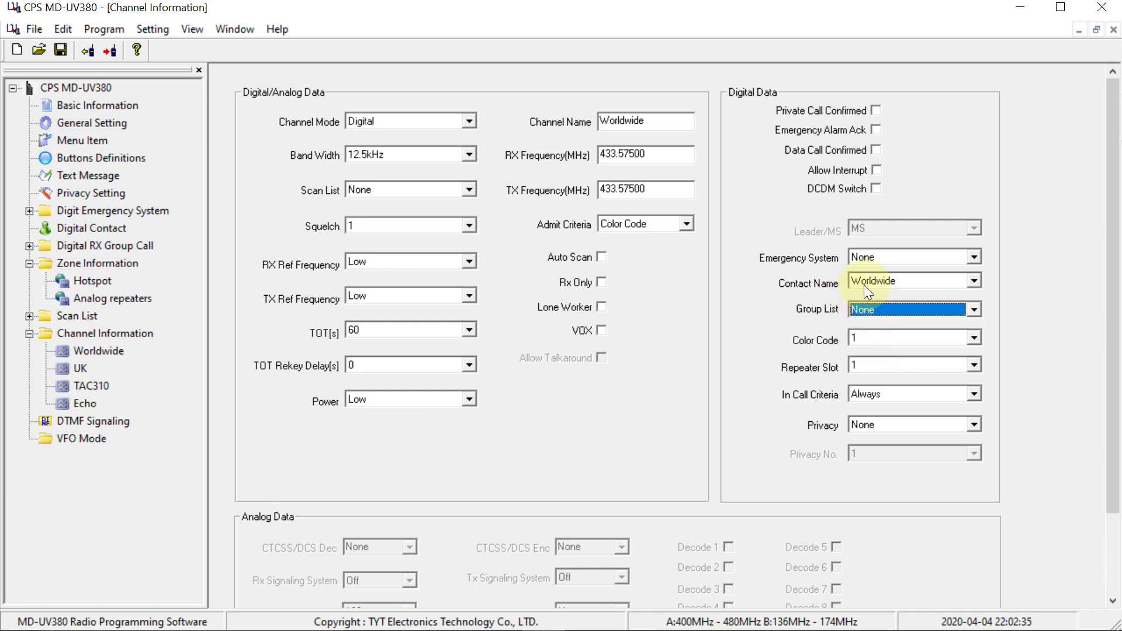
pyautogui.click(863, 285)
pyautogui.click(863, 285)
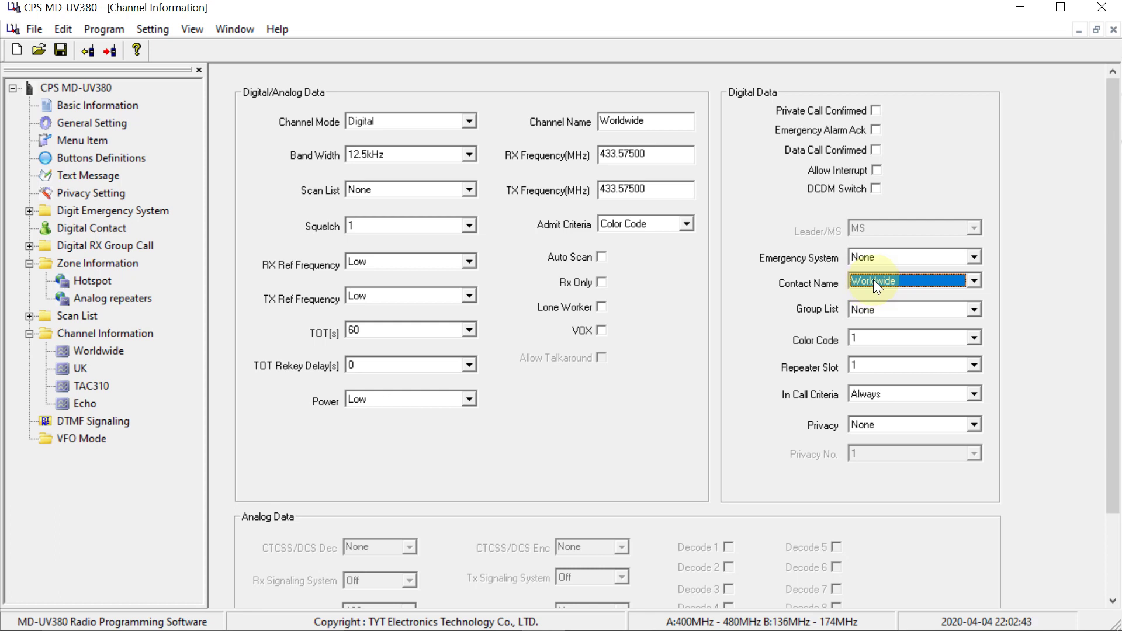
pyautogui.click(868, 315)
pyautogui.click(869, 332)
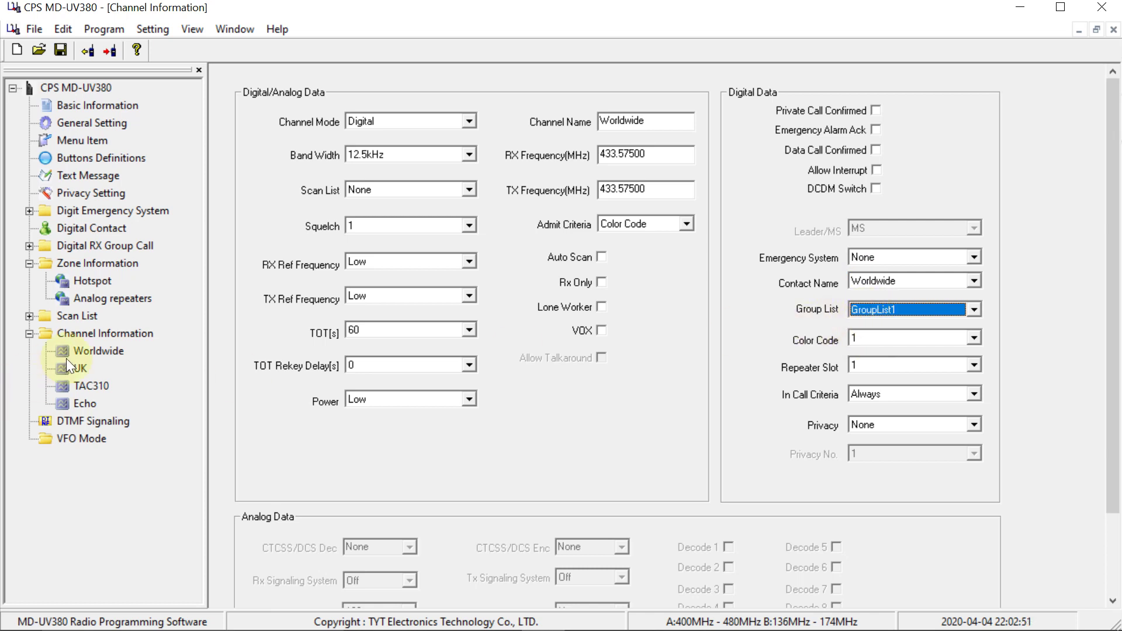
# Set the Group List to GroupList1 on the UK, TAC310 and Echo channels.
pyautogui.click(79, 369)
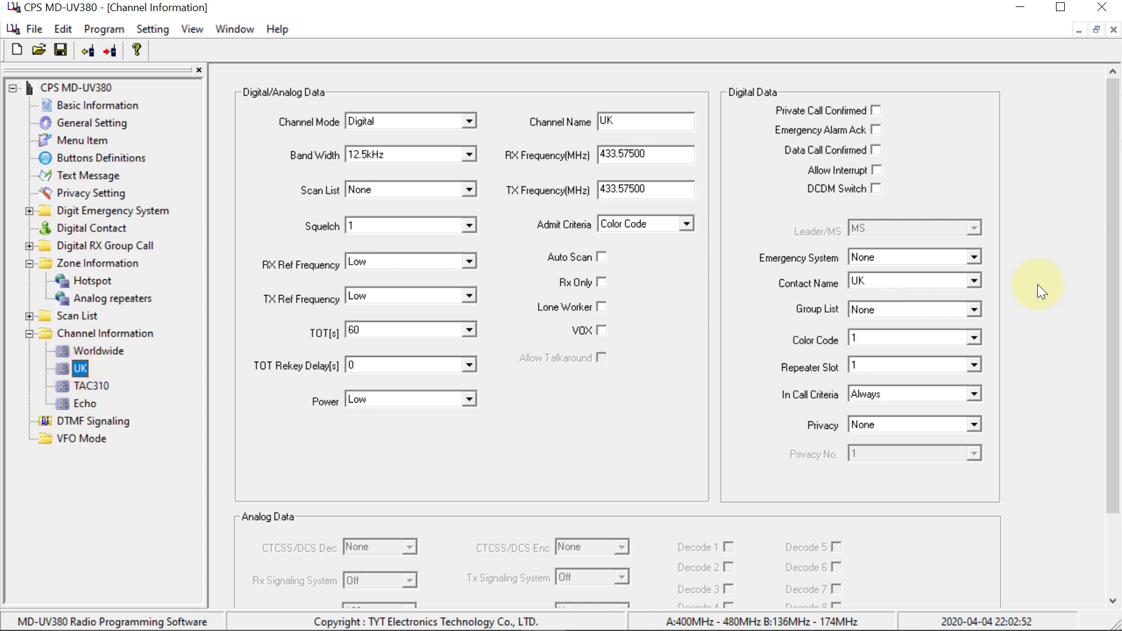
pyautogui.click(881, 308)
pyautogui.click(874, 332)
pyautogui.click(62, 386)
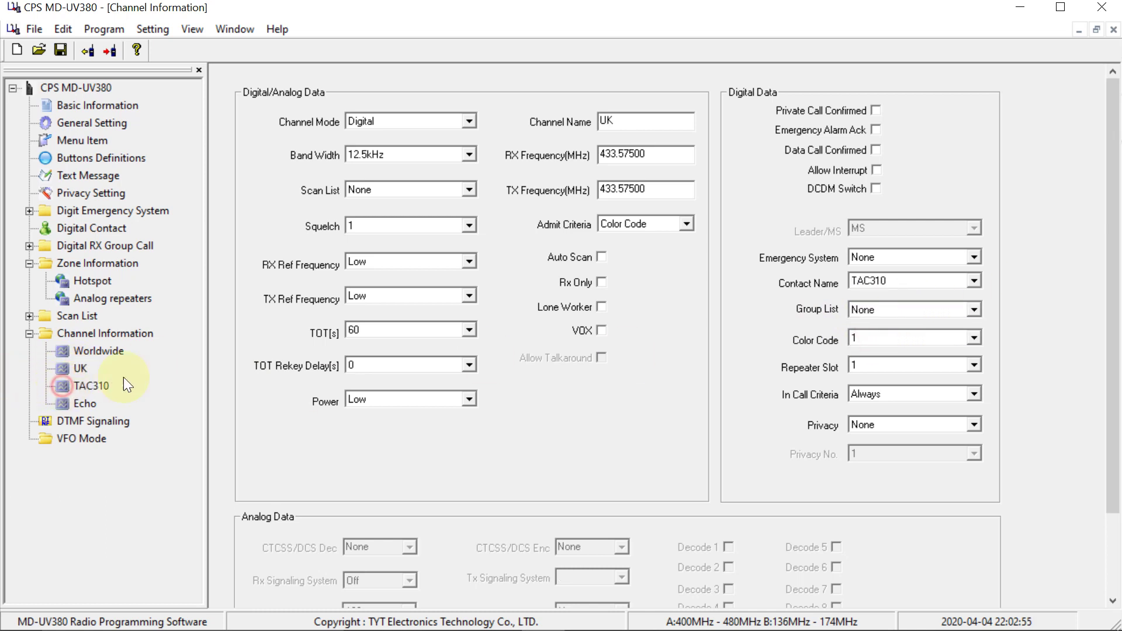
pyautogui.click(859, 309)
pyautogui.click(860, 338)
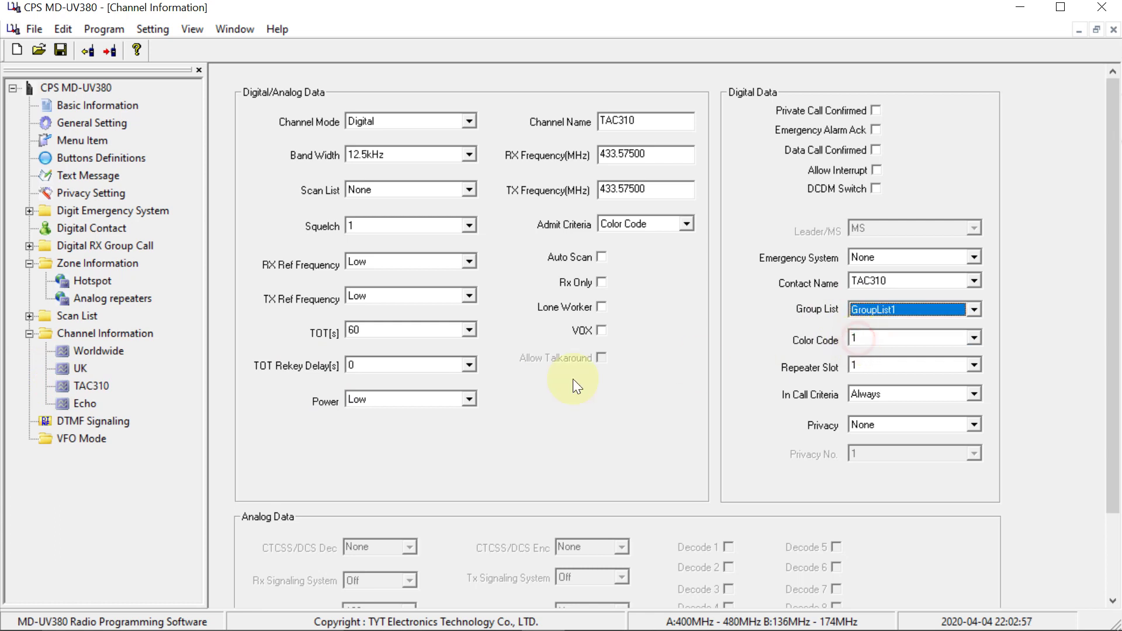
pyautogui.click(85, 403)
pyautogui.click(892, 310)
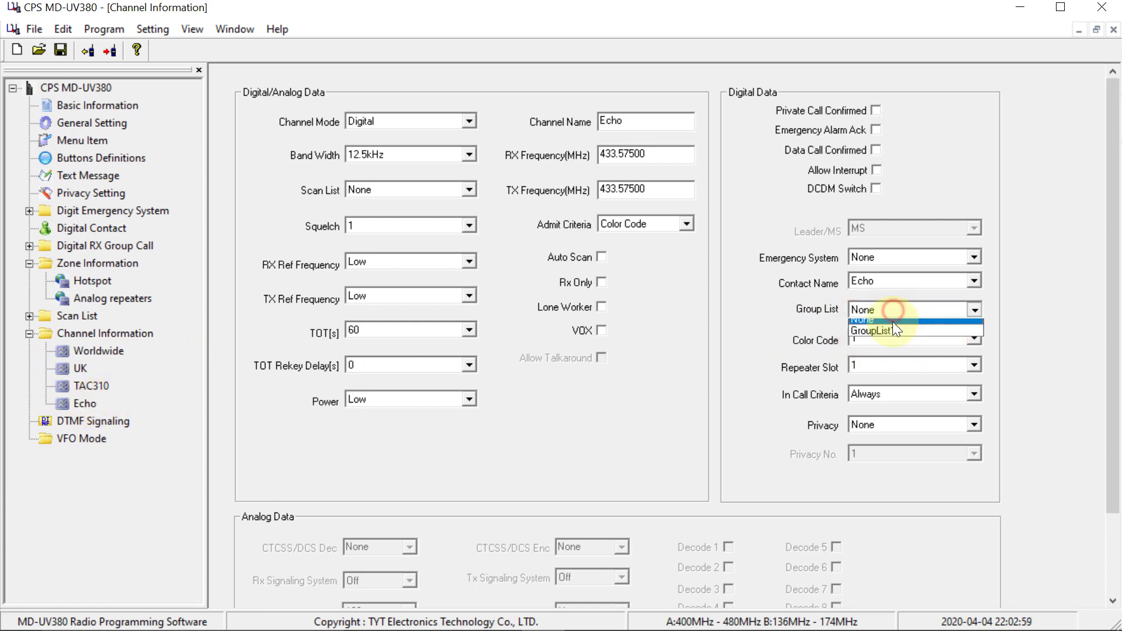
pyautogui.click(892, 330)
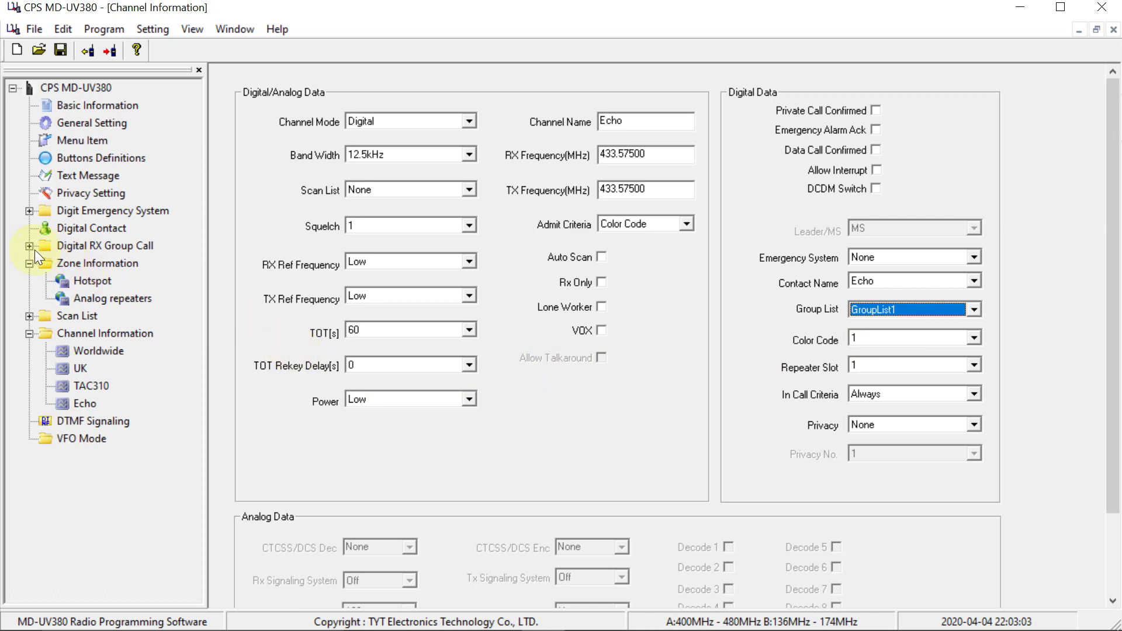
# Add the UK and TAC310 contacts to GroupList1 alongside Worldwide.
pyautogui.click(76, 245)
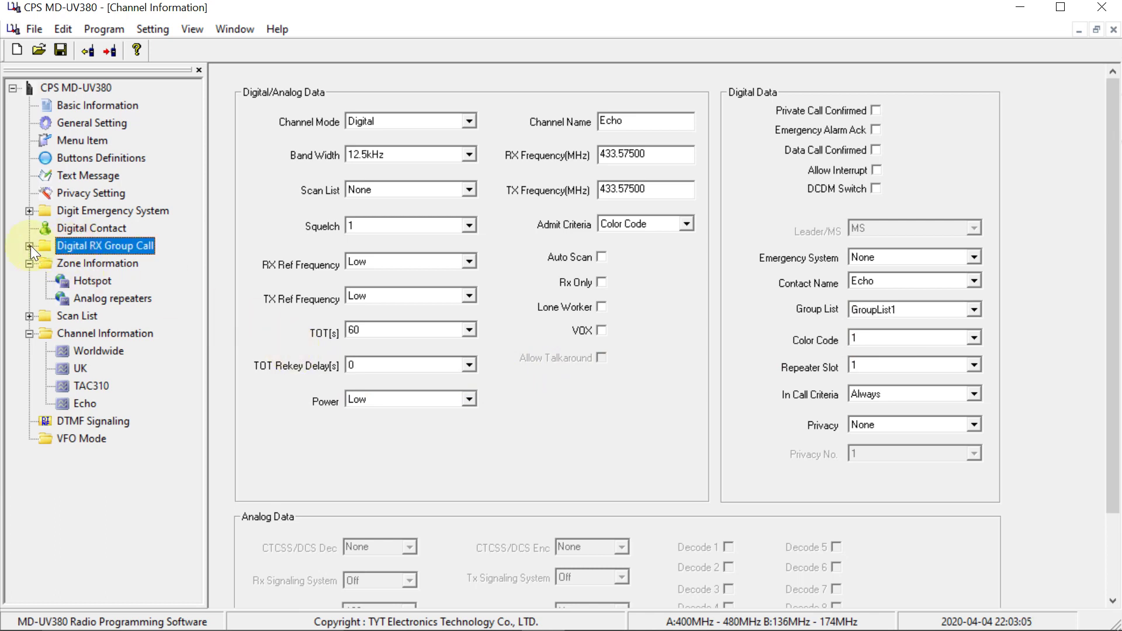
pyautogui.click(29, 246)
pyautogui.click(86, 264)
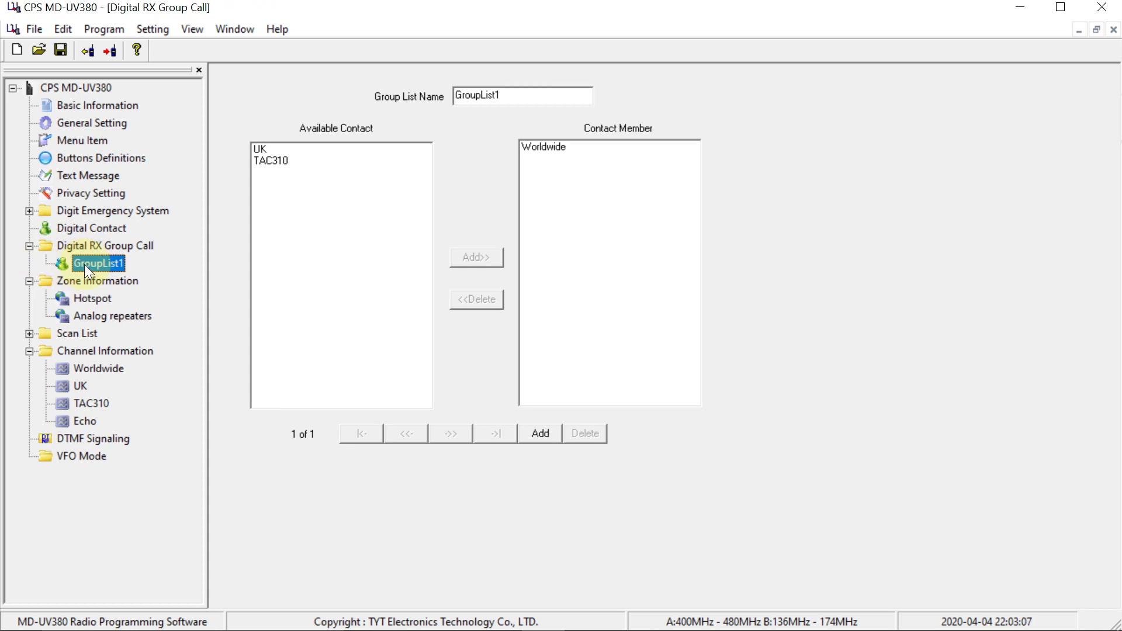
pyautogui.click(316, 148)
pyautogui.click(468, 260)
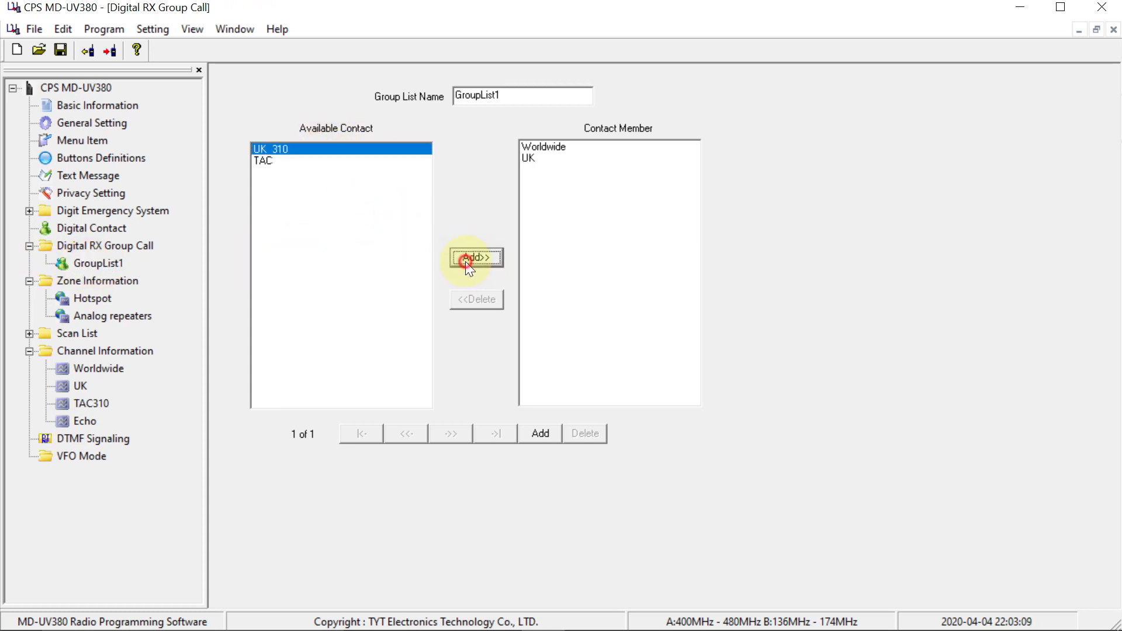
pyautogui.click(467, 262)
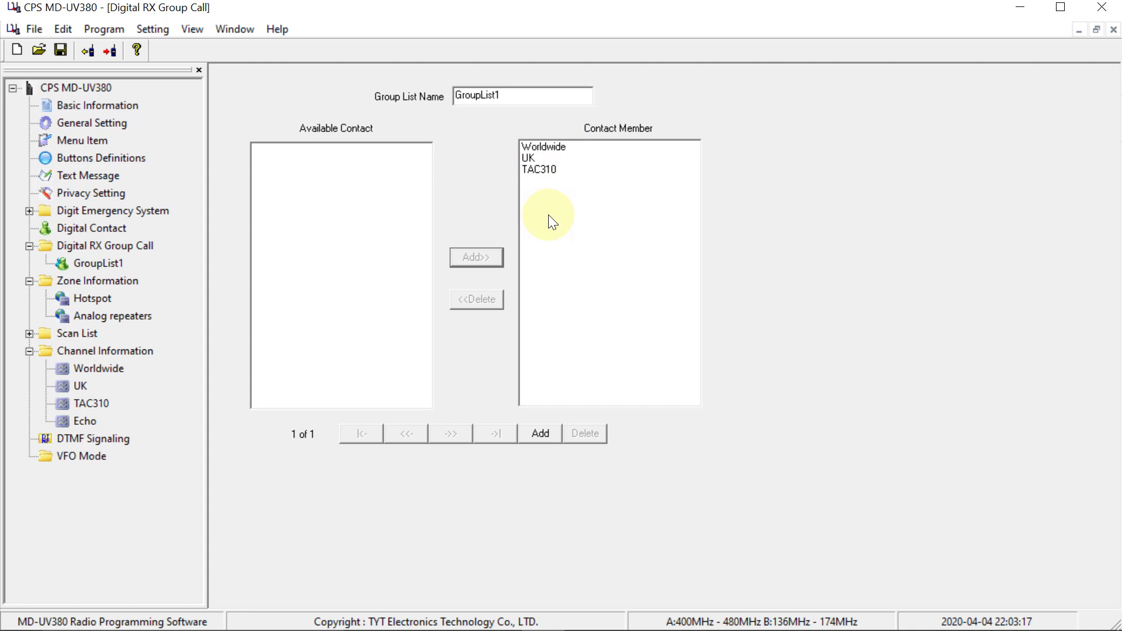
# Cross-check the Digital Contacts table and the Radio ID in General Setting, then return to GroupList1.
pyautogui.click(114, 229)
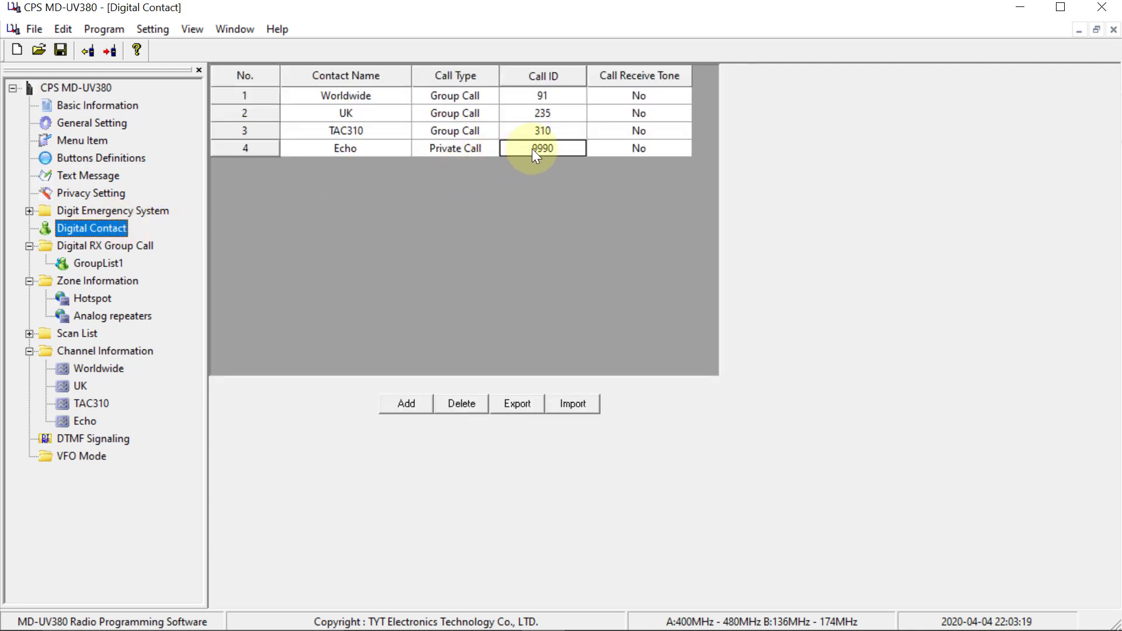
pyautogui.click(86, 264)
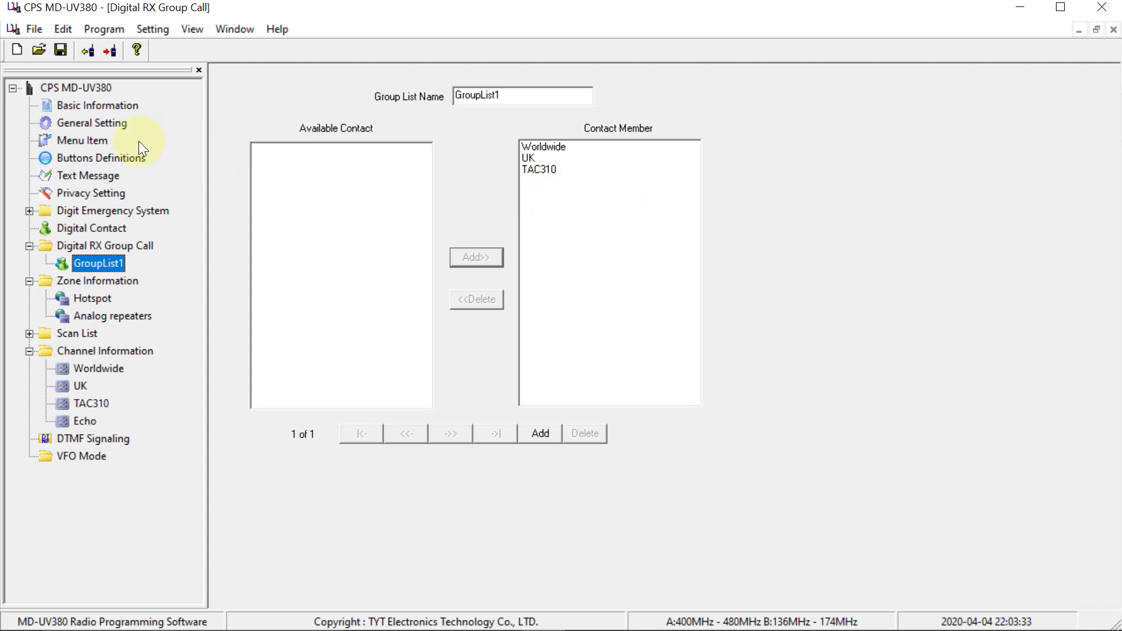
pyautogui.click(81, 124)
pyautogui.doubleClick(774, 122)
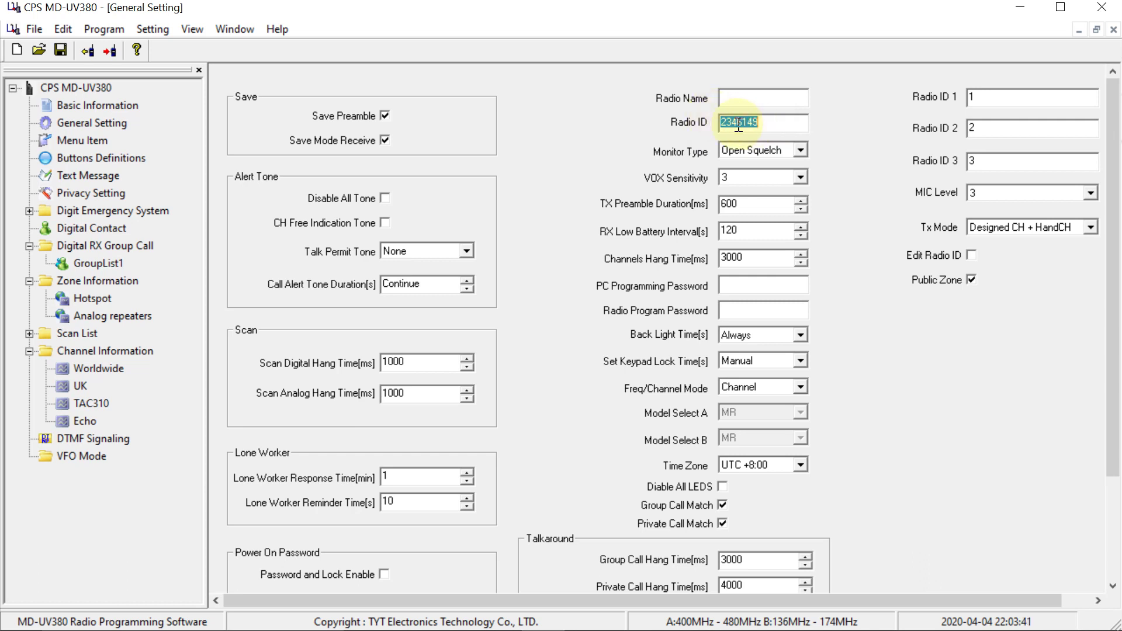
pyautogui.click(87, 264)
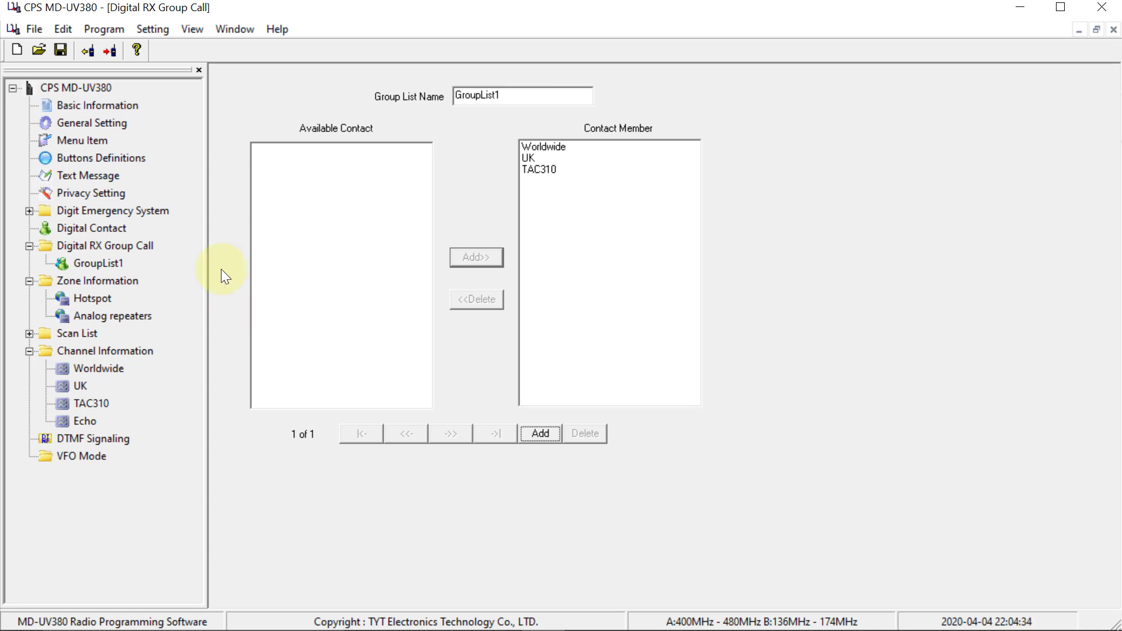
# Write the finished code plug to the radio, confirming the Write data to radio dialog.
pyautogui.click(110, 55)
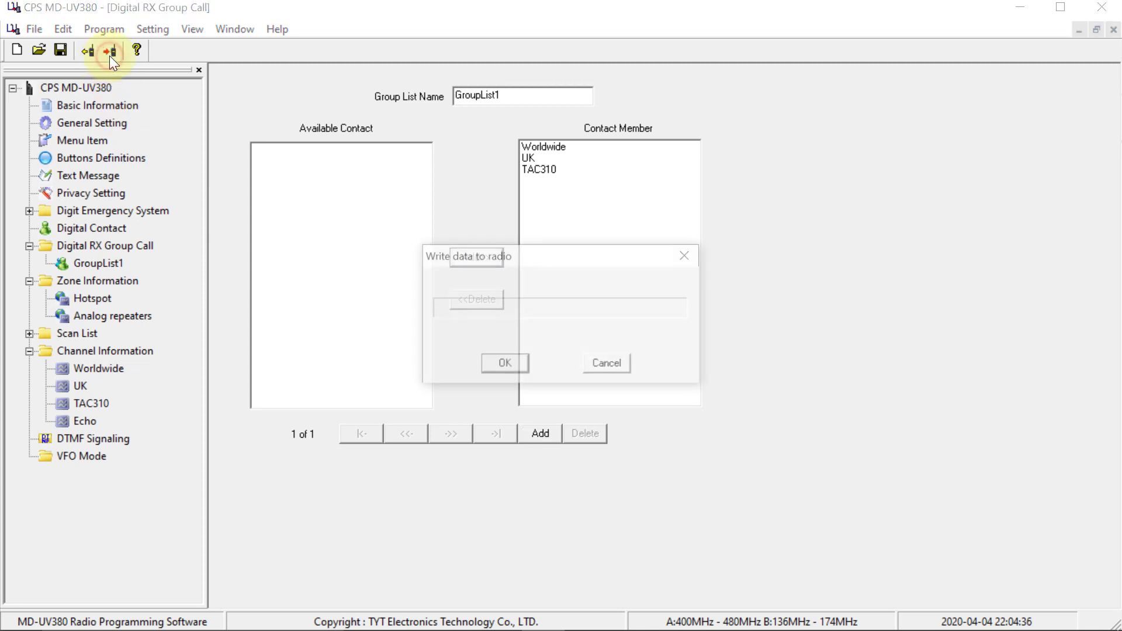
pyautogui.click(501, 367)
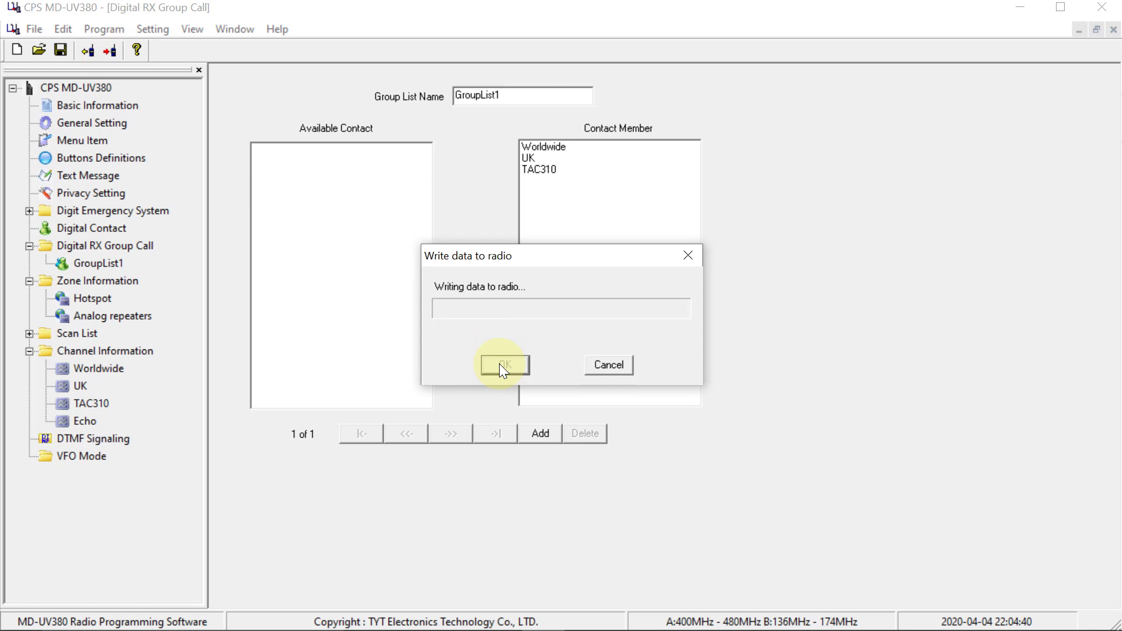